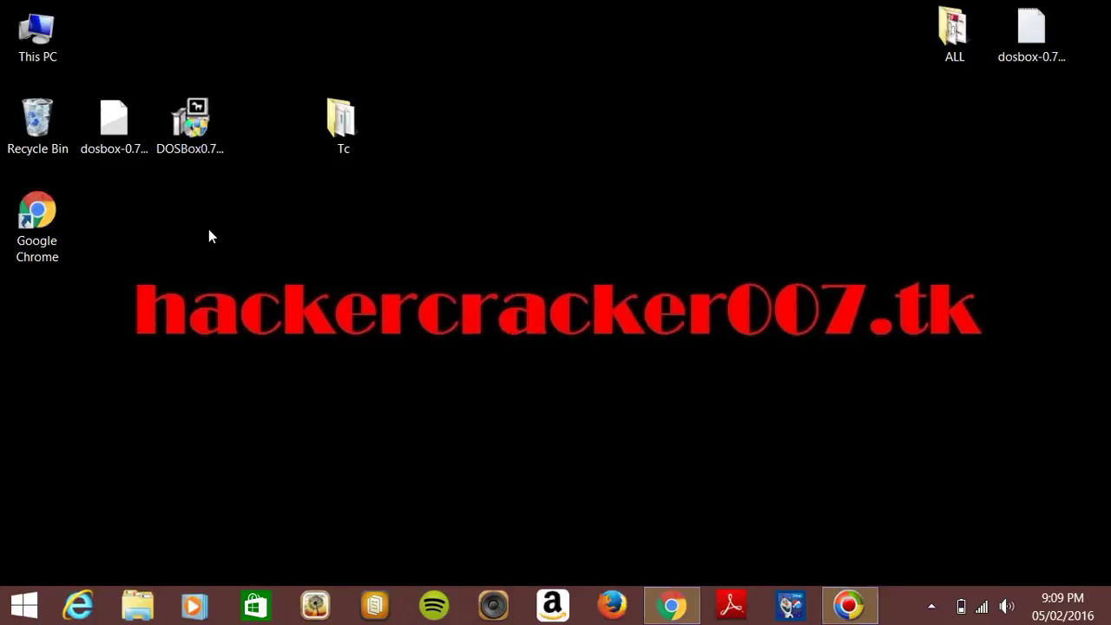
- Select the DOSBox installer, dosbox-0.74.CONF and Tc folder on the desktop, then clear the selection
left_click(202, 144)
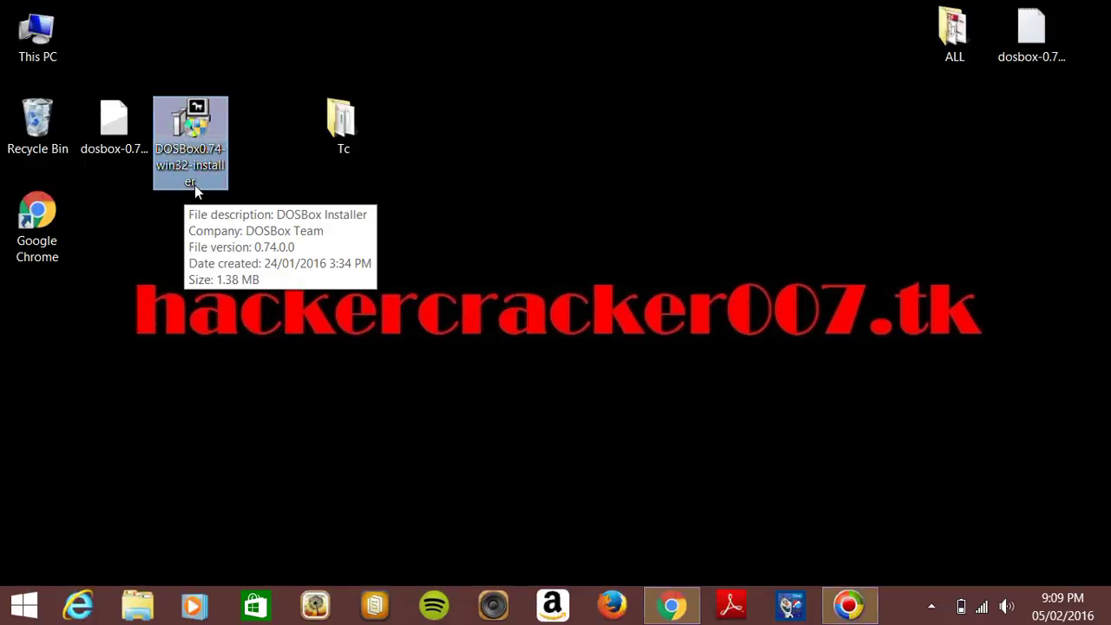
left_click(311, 183)
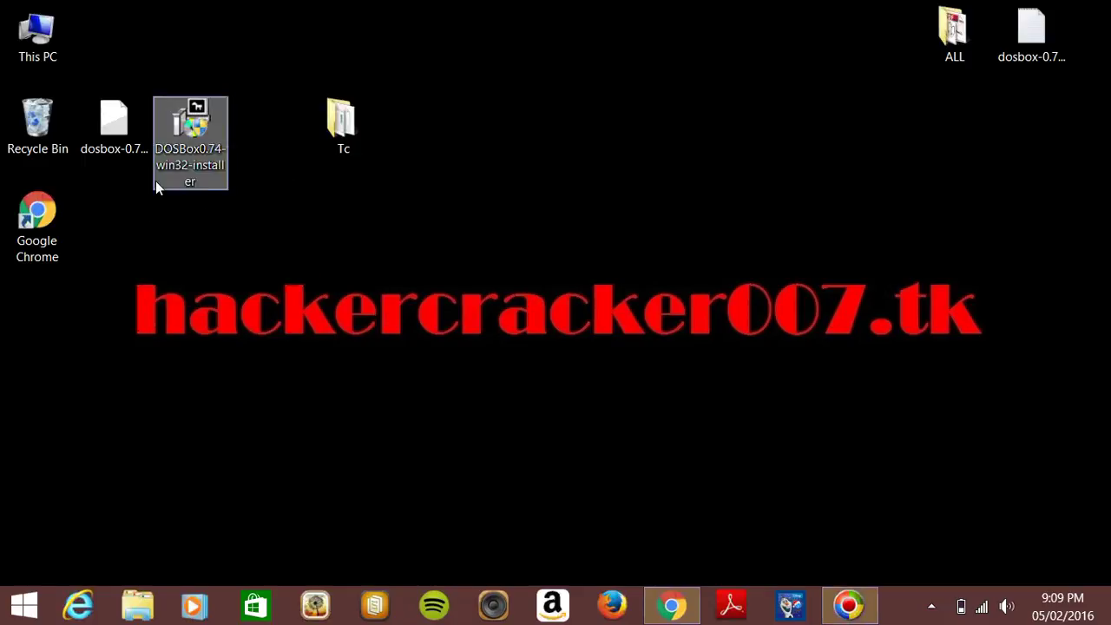
left_click(106, 151)
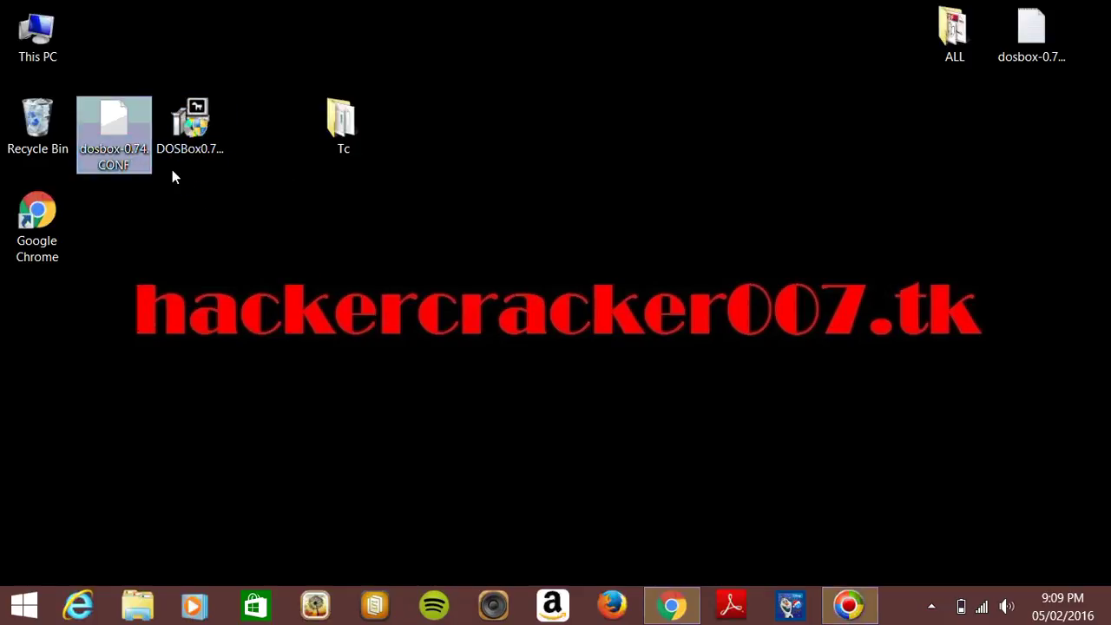
left_click(221, 183)
left_click(355, 118)
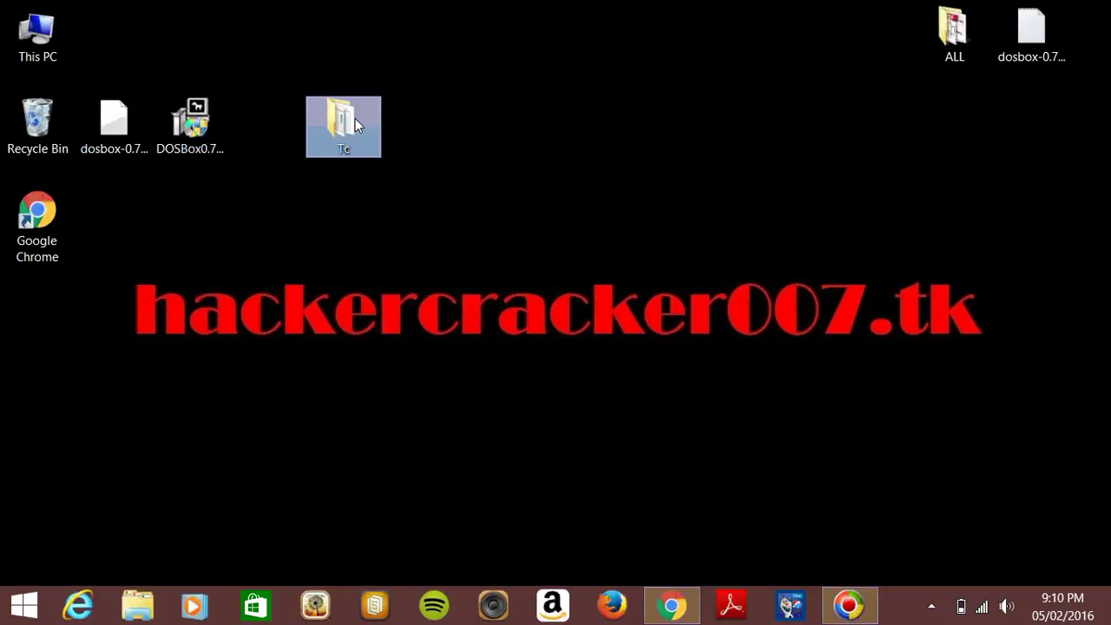
left_click(210, 186)
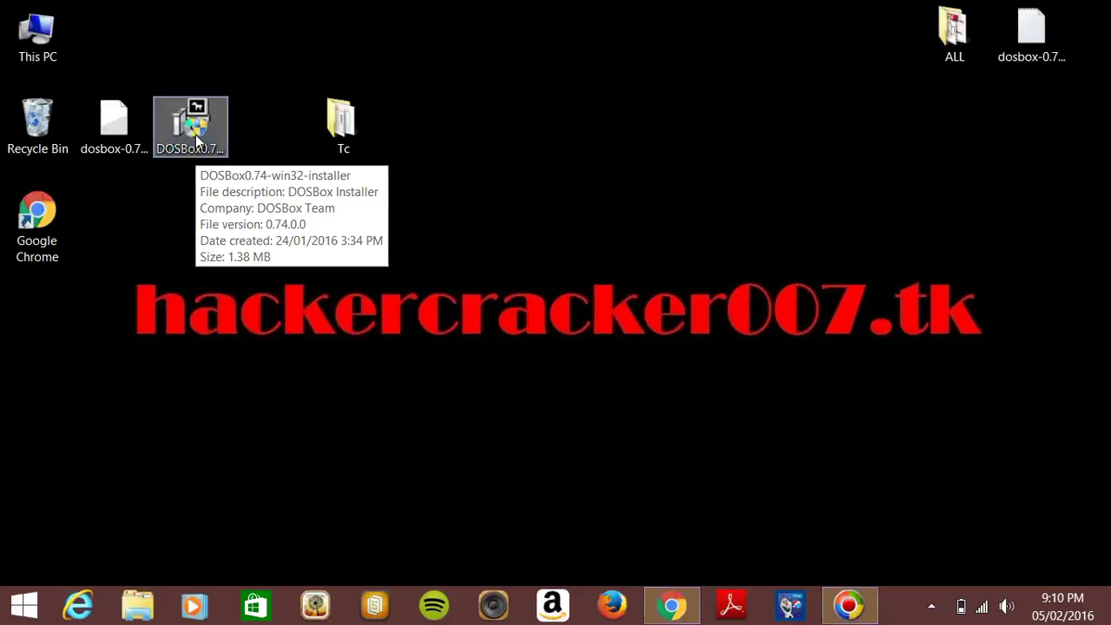
- Run the DOSBox installer into C:\Program Files (x86)\DOSBox-0.74 and close it when finished
double_click(196, 139)
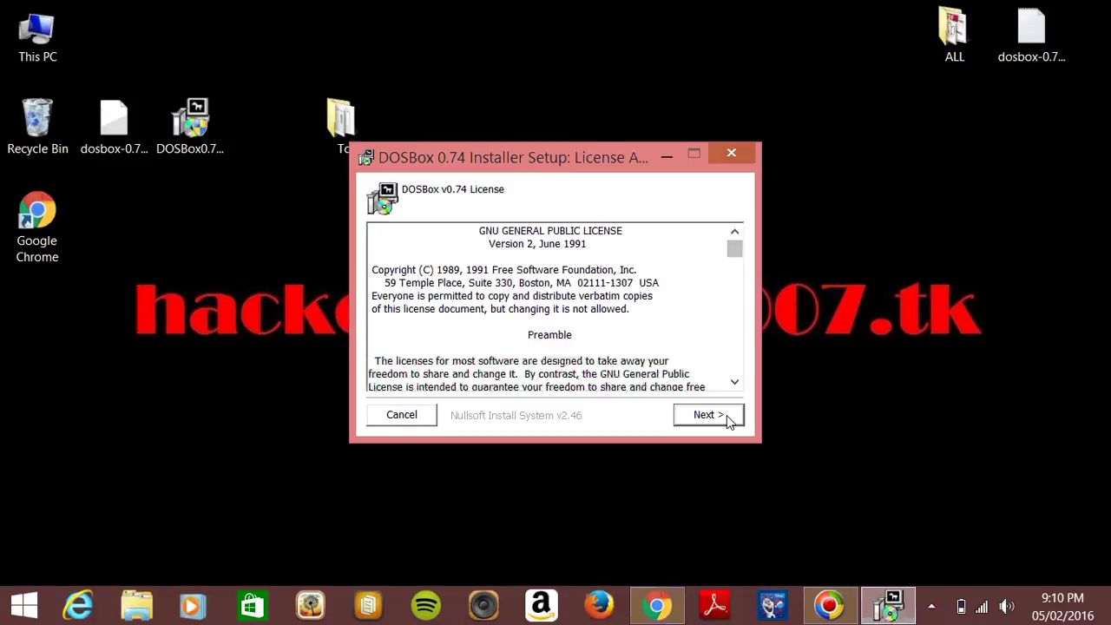
left_click(729, 420)
left_click(729, 420)
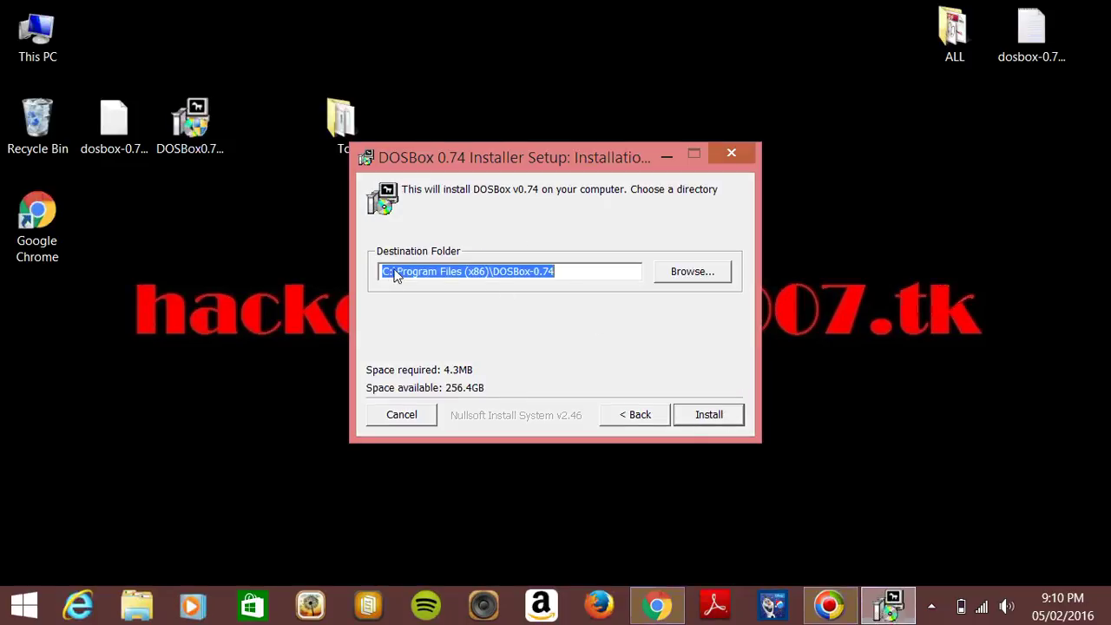
left_click(570, 277)
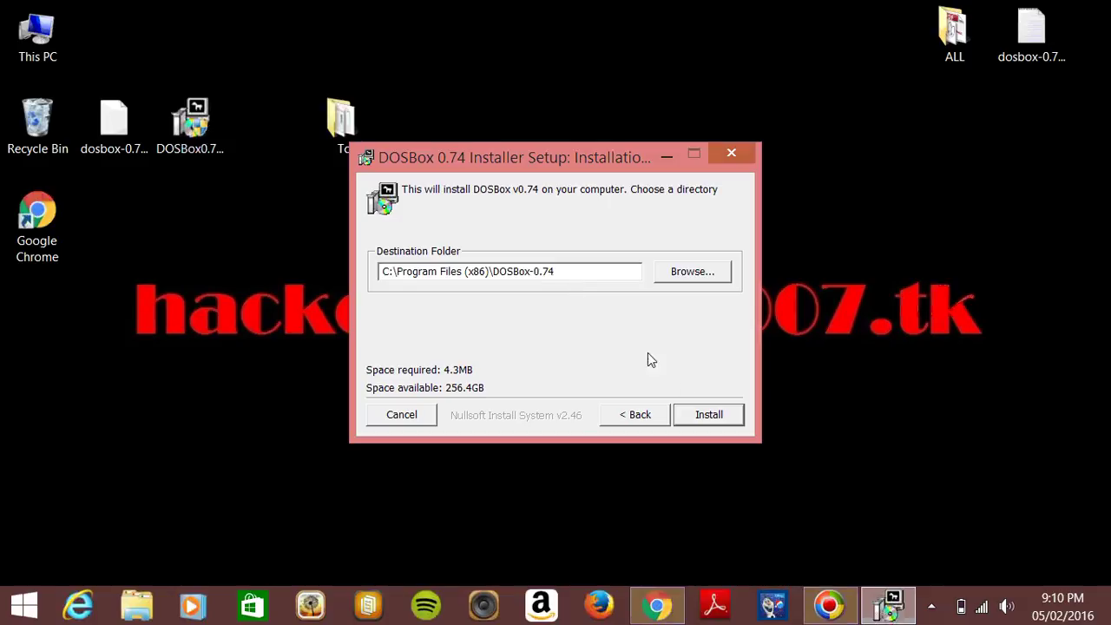
left_click(712, 418)
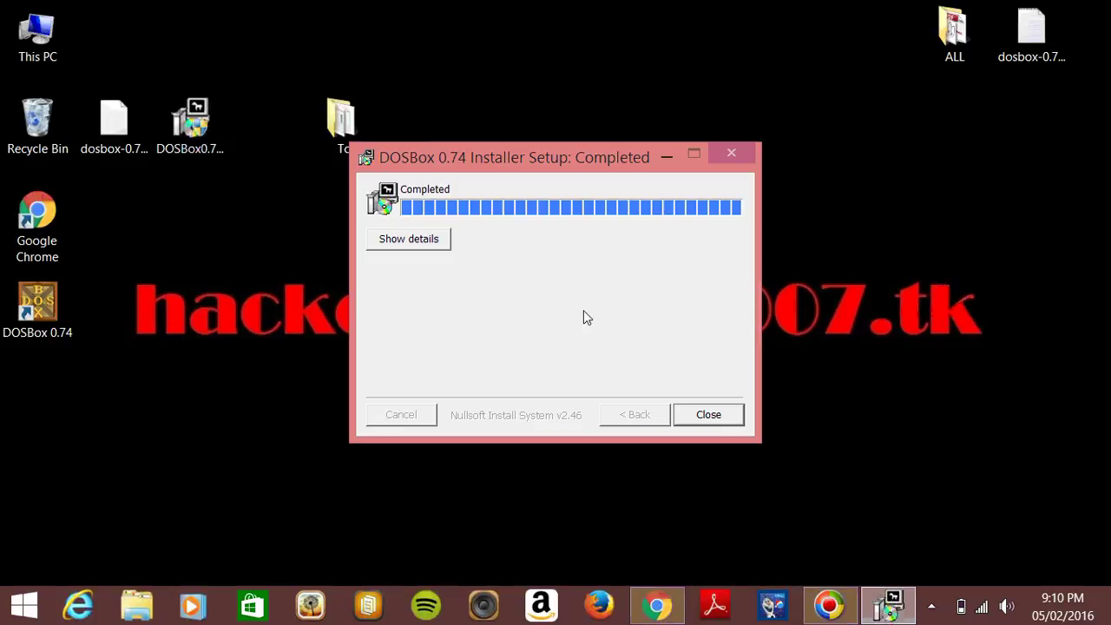
left_click(709, 414)
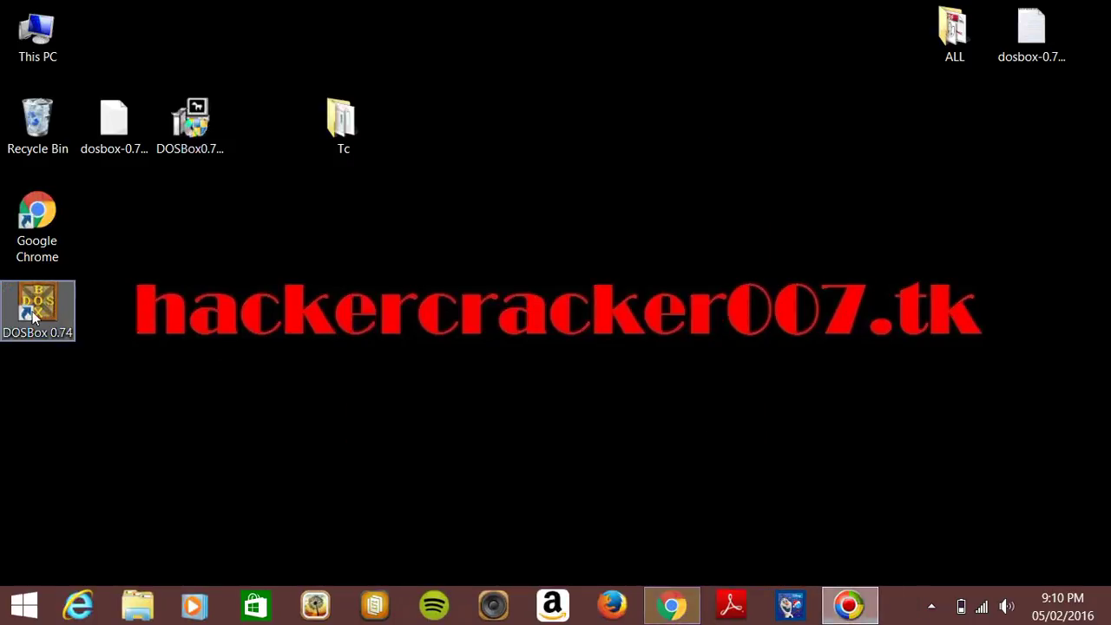
- Browse This PC > Acer (C:) > Users to the user's home folder and show the View Options list
double_click(39, 21)
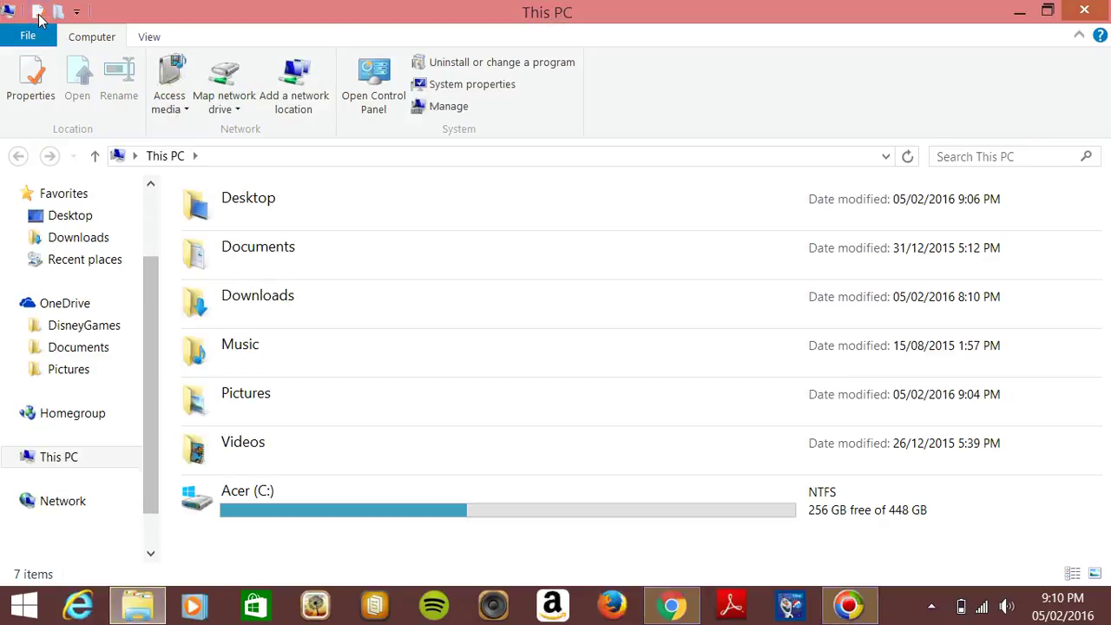
left_click(384, 501)
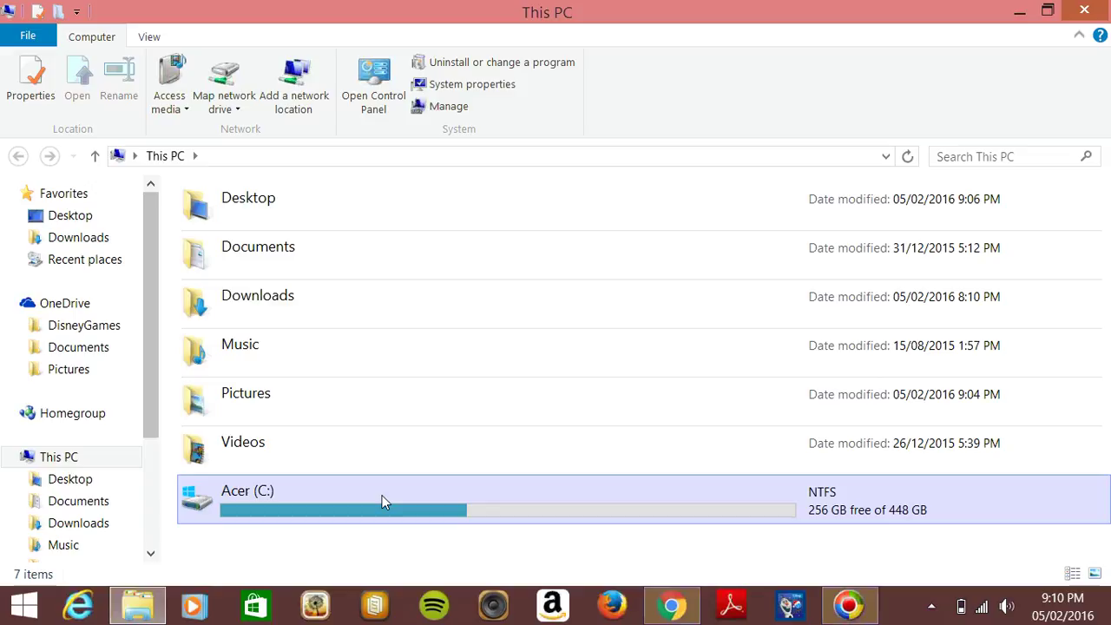
double_click(383, 501)
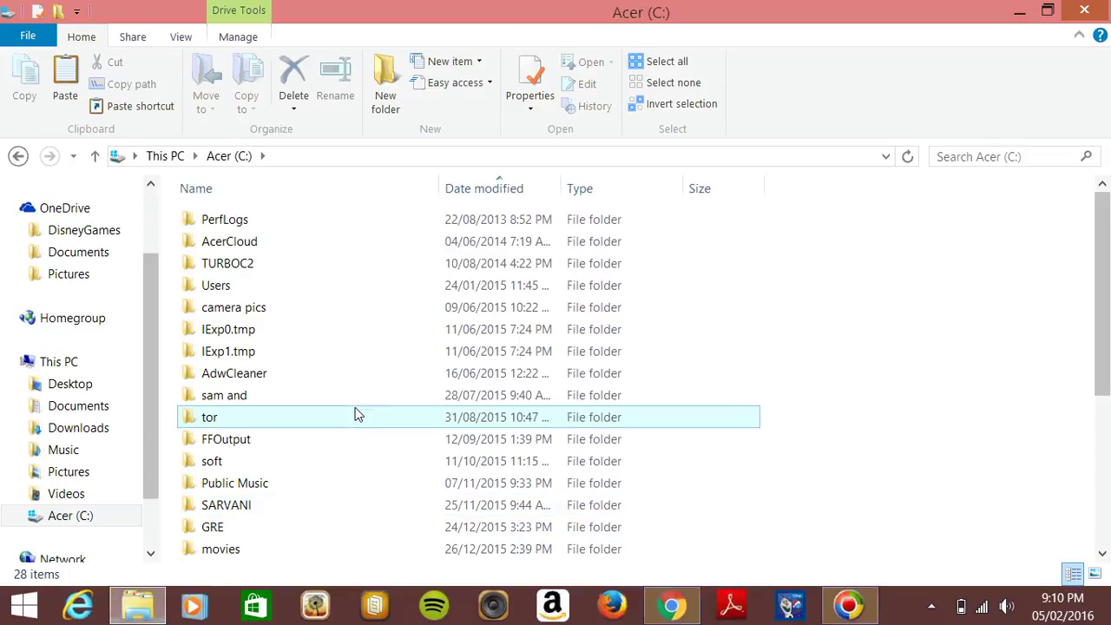
double_click(340, 287)
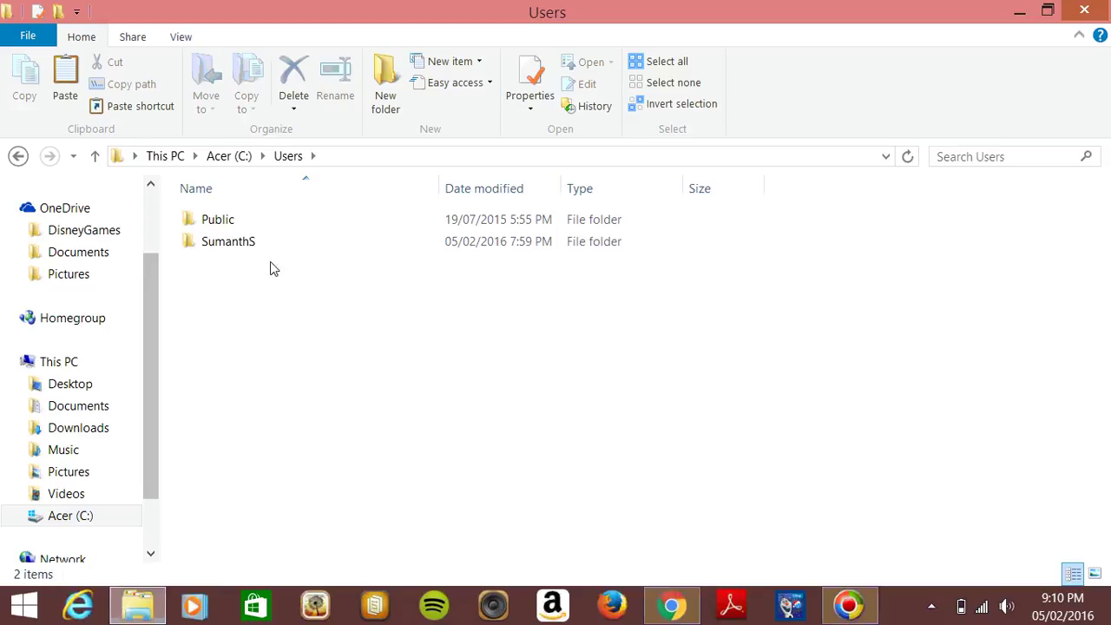
left_click(242, 247)
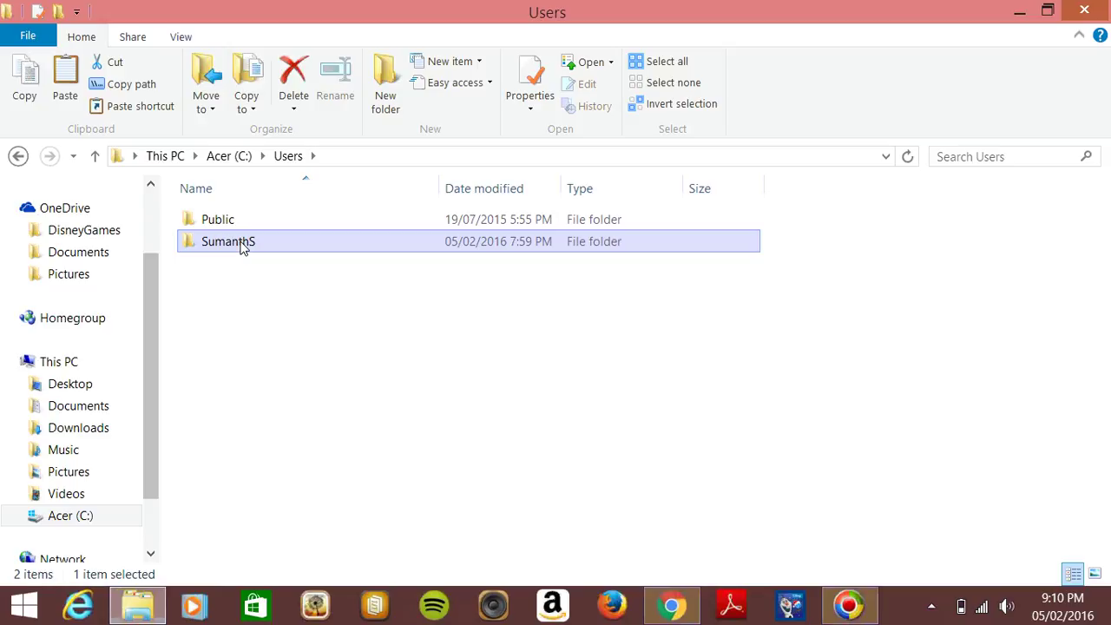
double_click(242, 248)
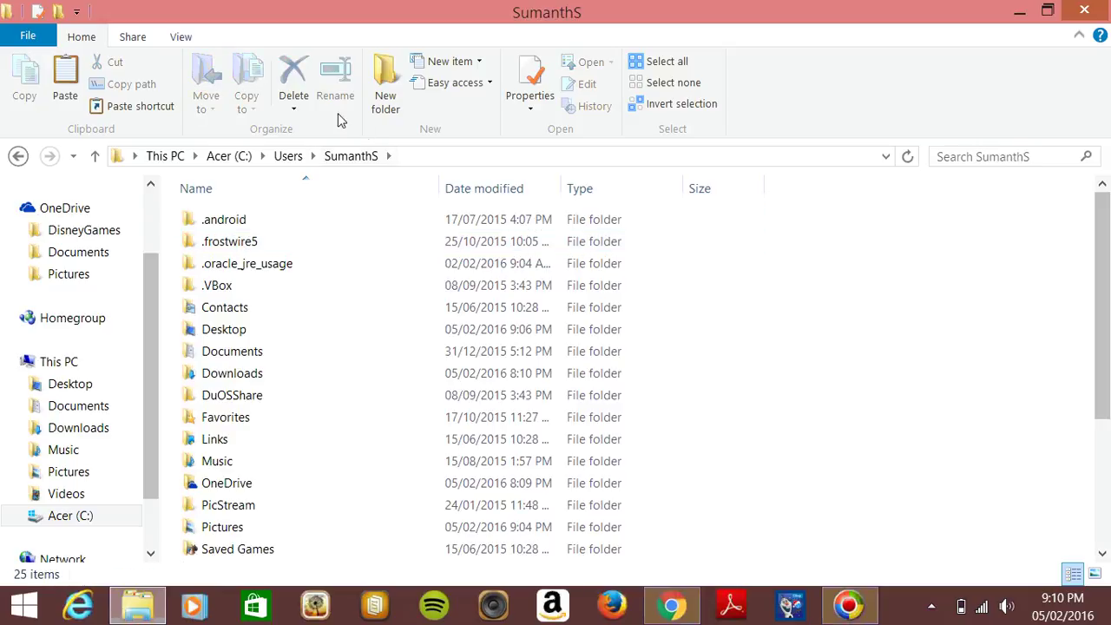
left_click(181, 37)
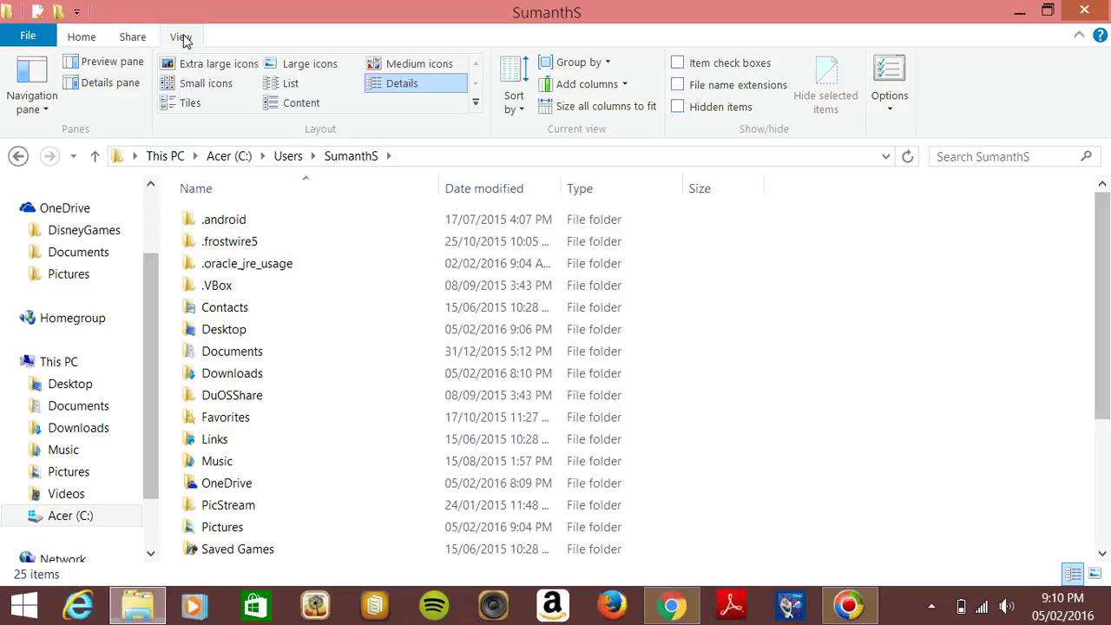
left_click(895, 107)
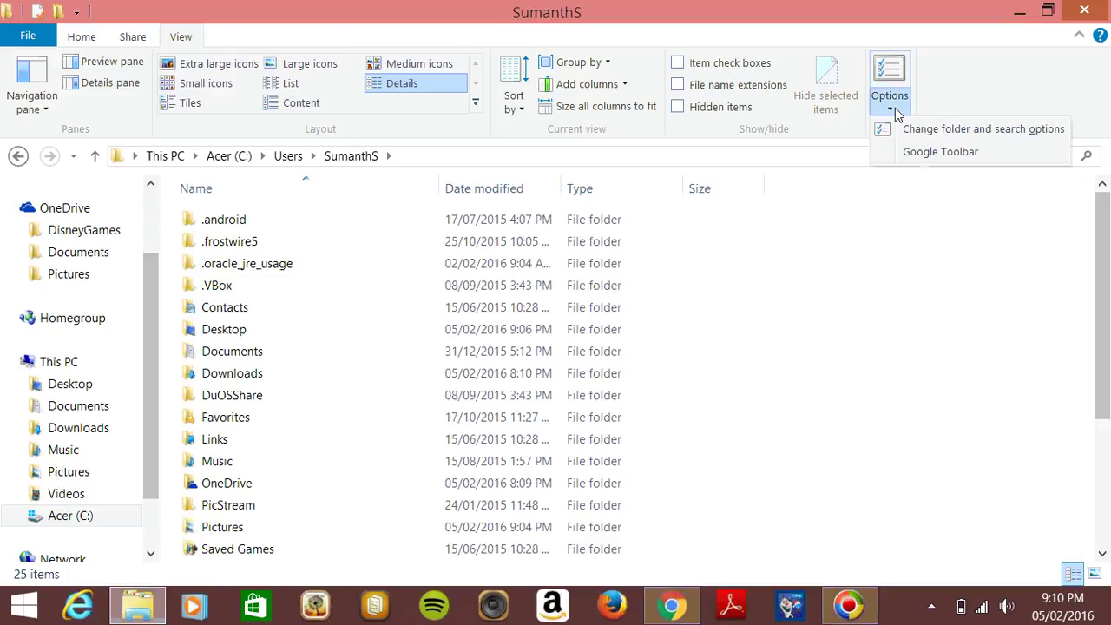
- In Folder Options, show hidden files and stop hiding protected operating system files
left_click(933, 137)
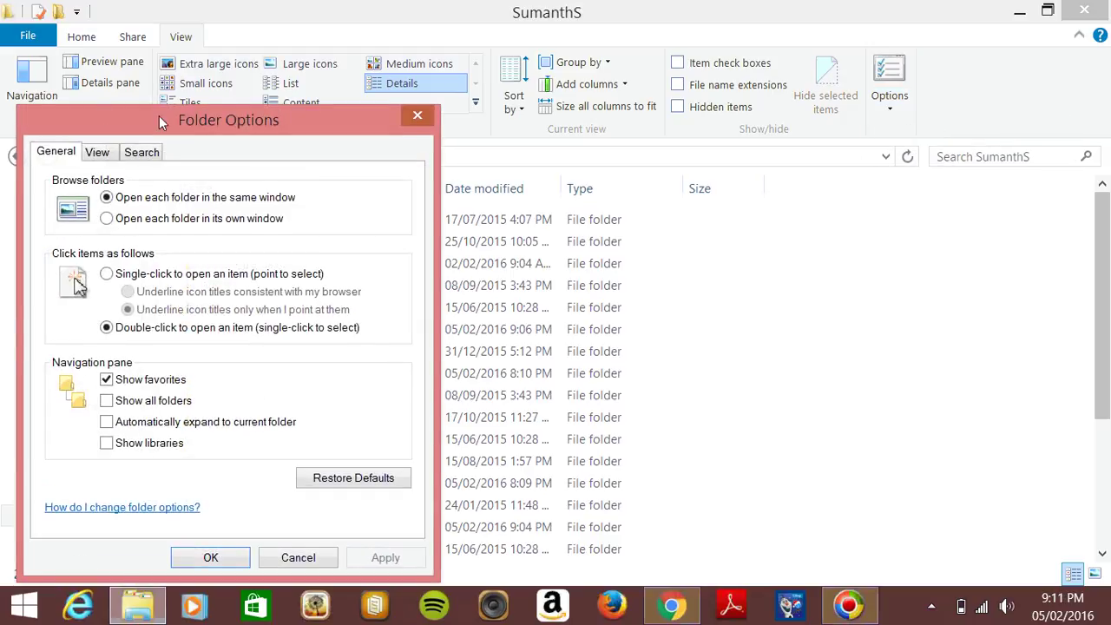
mouse_move(161, 123)
left_mouse_down()
mouse_move(430, 87)
mouse_move(468, 52)
left_mouse_up()
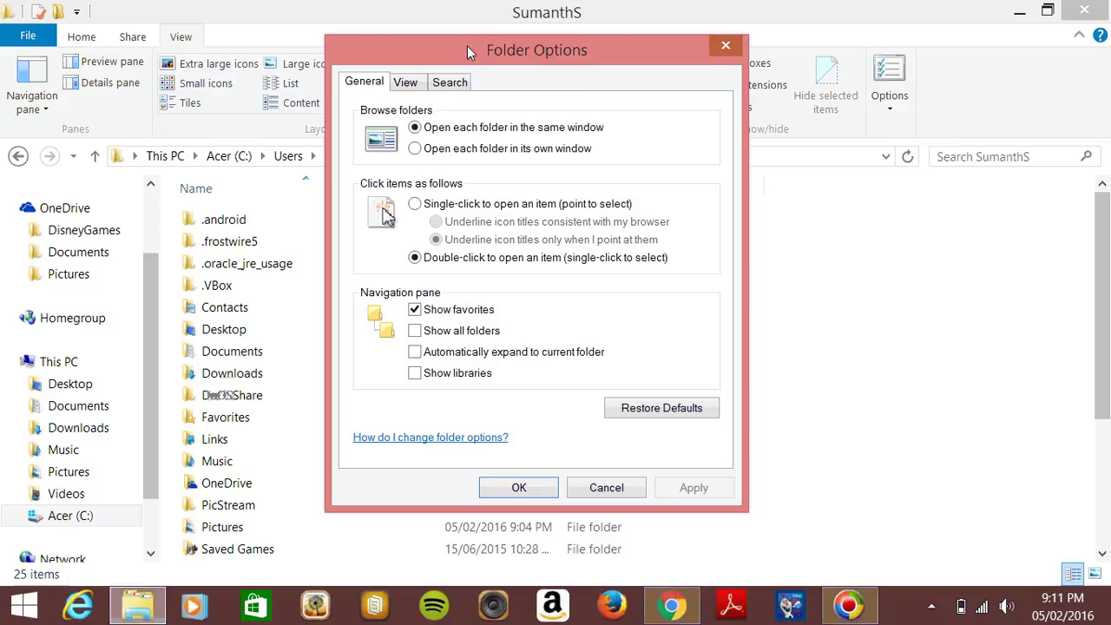
left_click(409, 87)
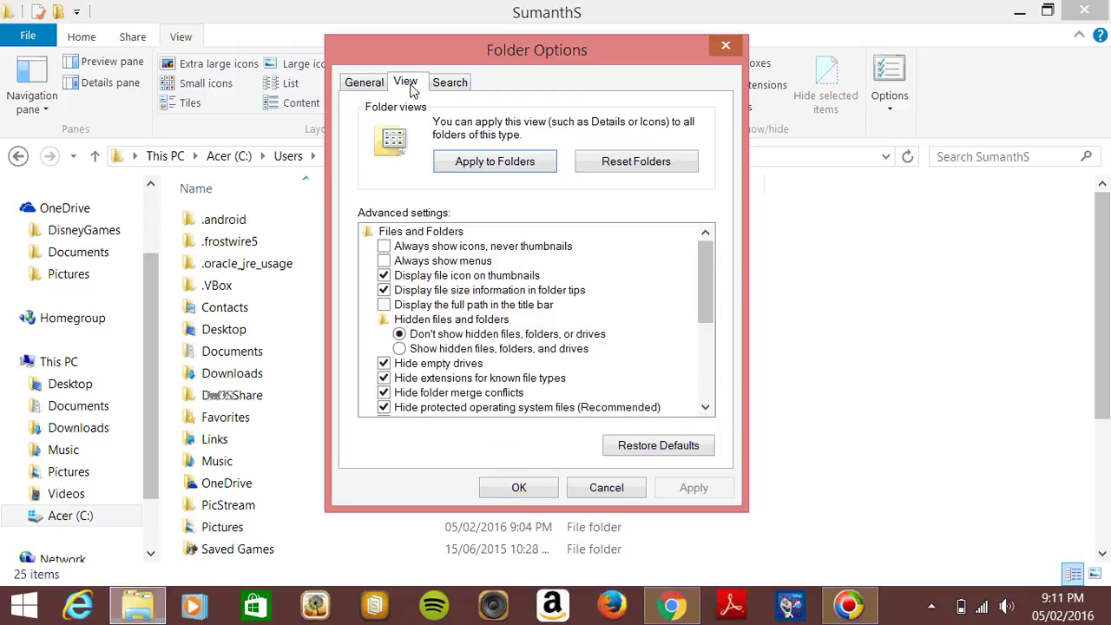
left_click(399, 349)
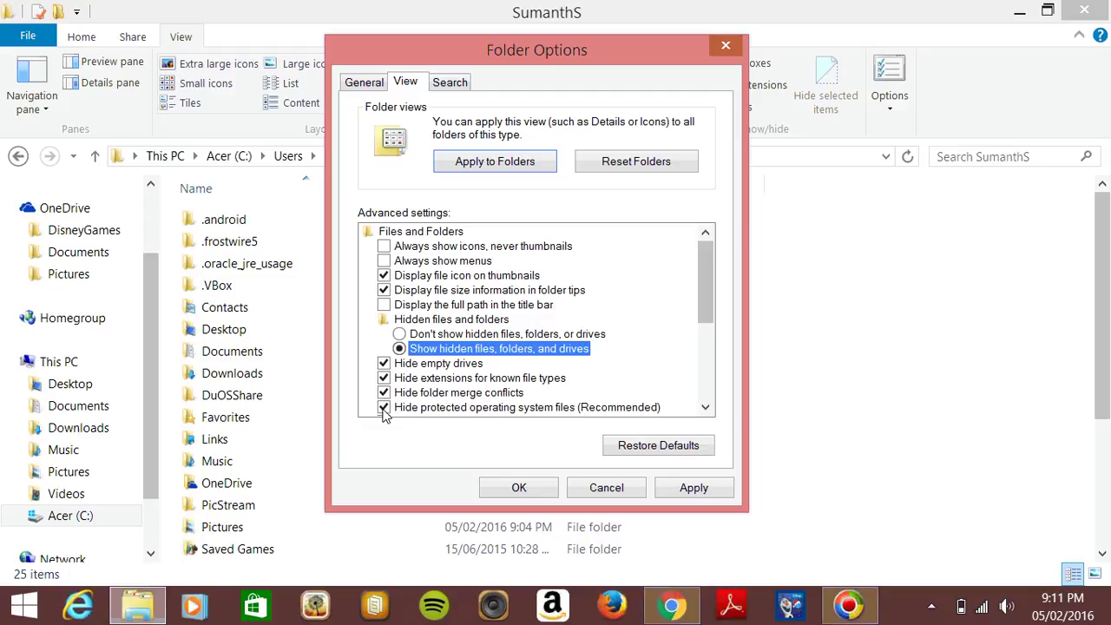
left_click(383, 407)
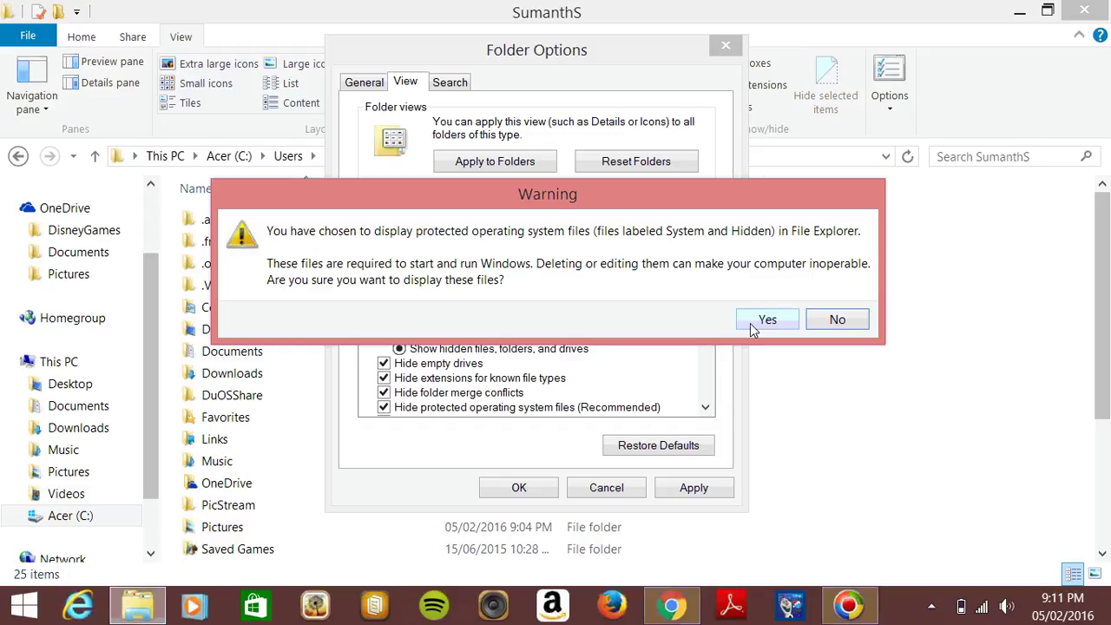
left_click(753, 326)
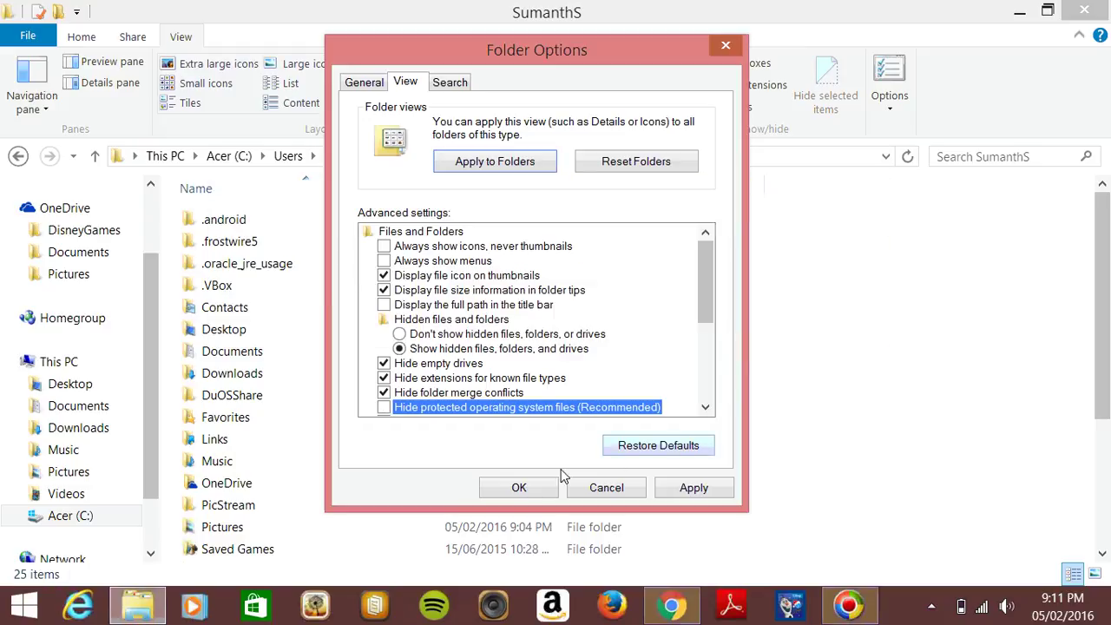
left_click(519, 488)
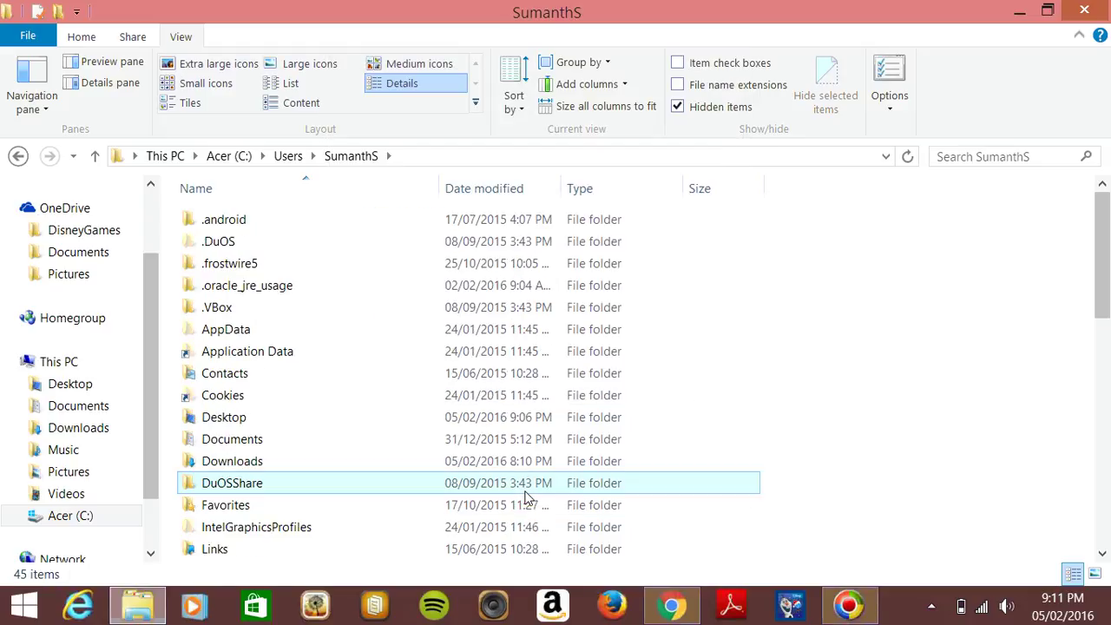
- Open AppData\Local\DOSBox and select the existing dosbox-0.74.CONF file
double_click(309, 332)
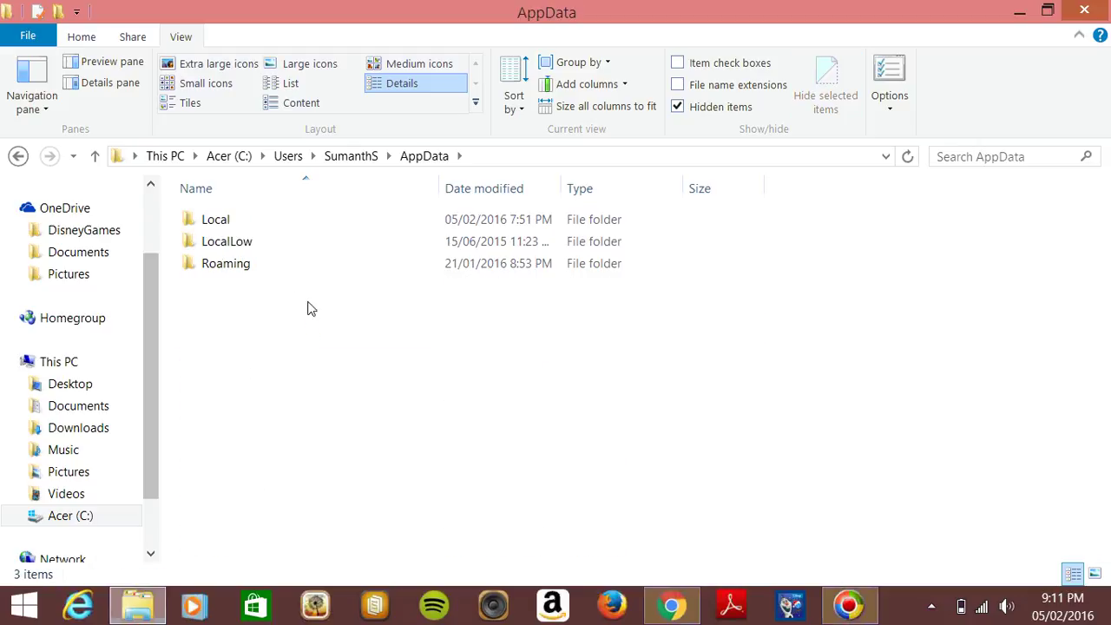
double_click(306, 221)
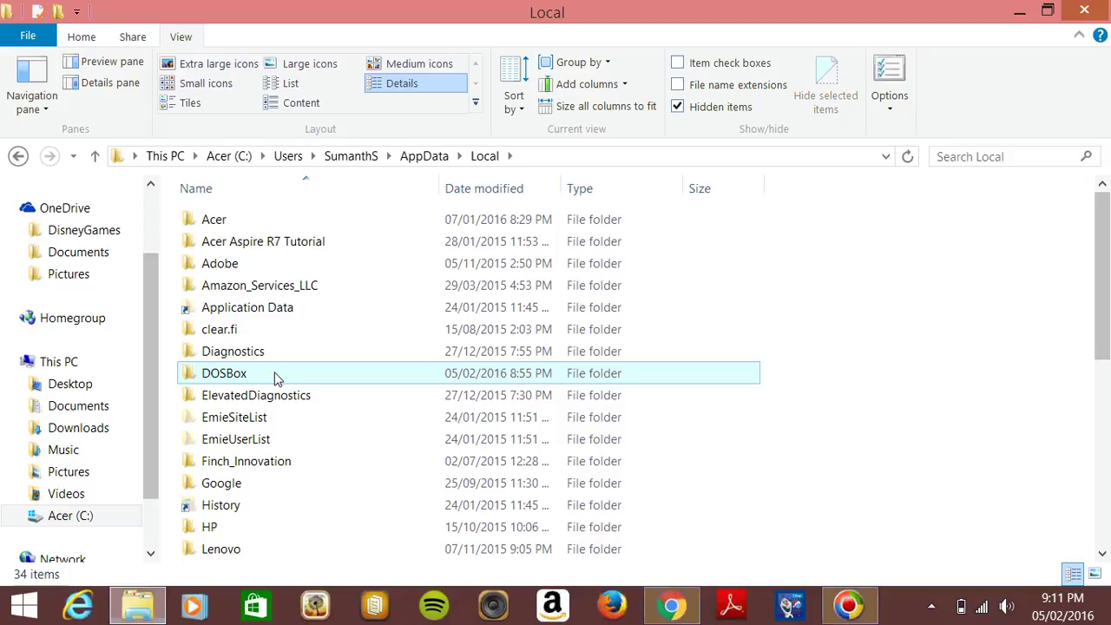
double_click(210, 379)
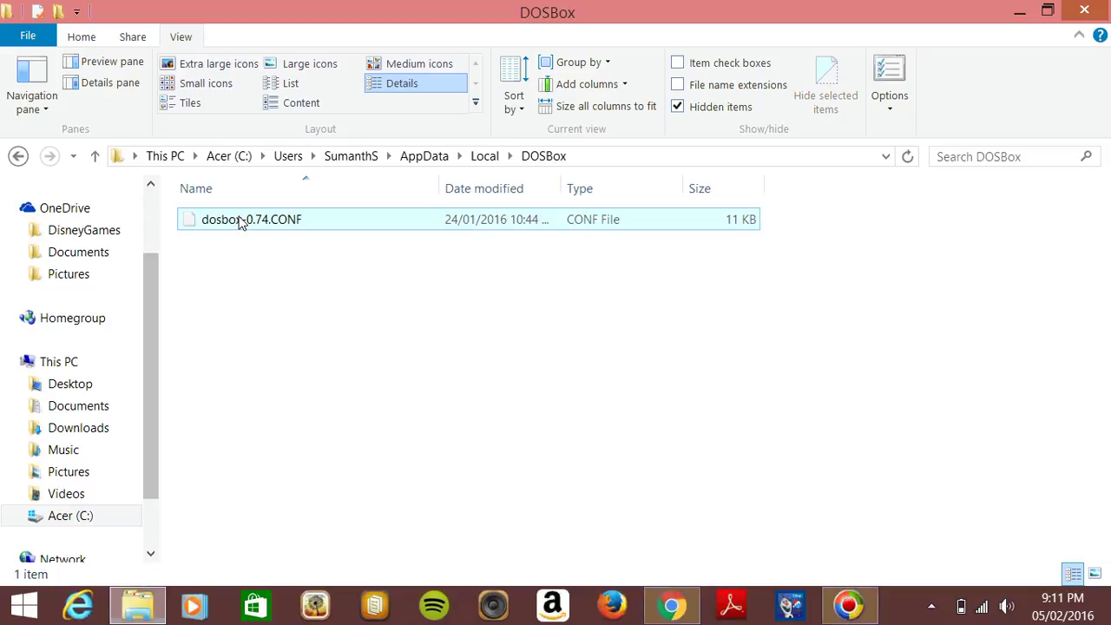
left_click(241, 222)
- Copy the desktop's dosbox-0.74.CONF file
mouse_move(346, 5)
left_mouse_down()
mouse_move(425, 43)
mouse_move(638, 60)
mouse_move(711, 48)
left_mouse_up()
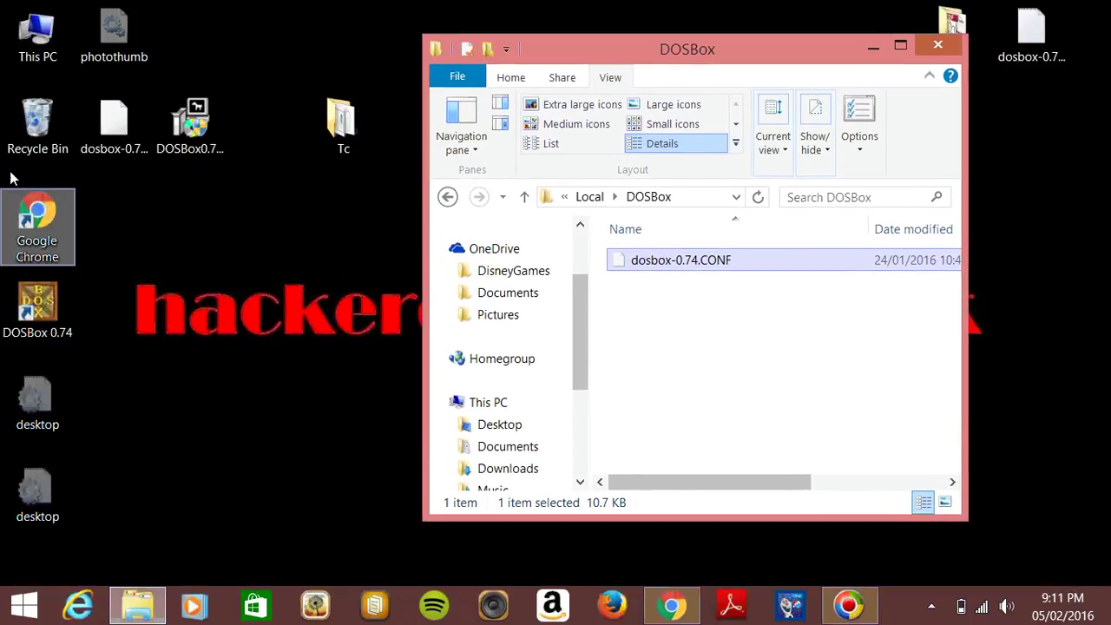
left_click(97, 127)
right_click(97, 127)
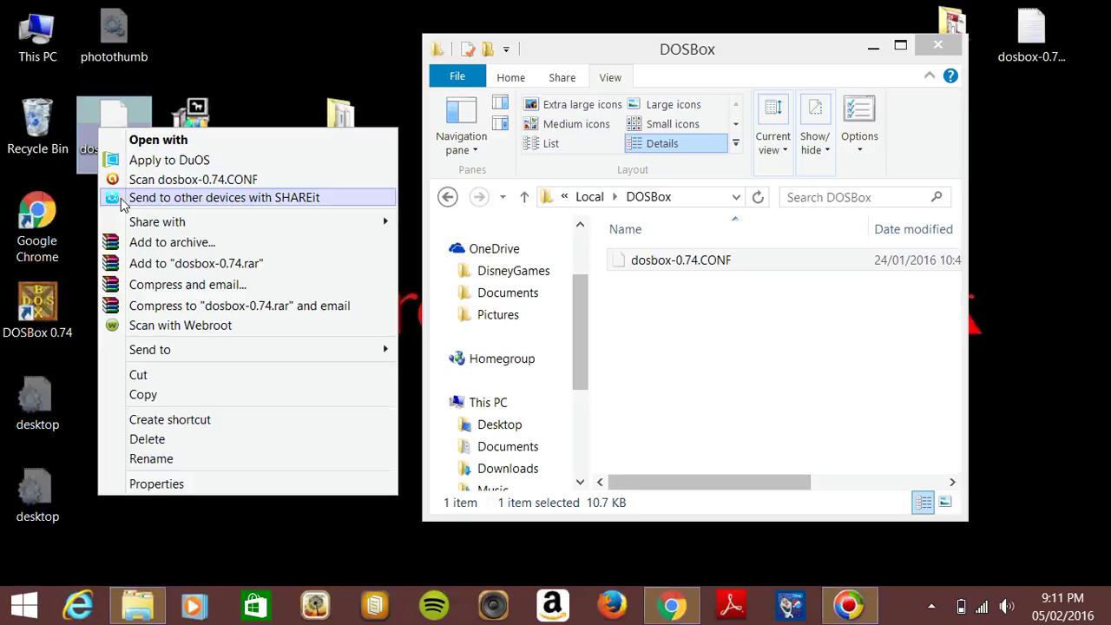
left_click(143, 395)
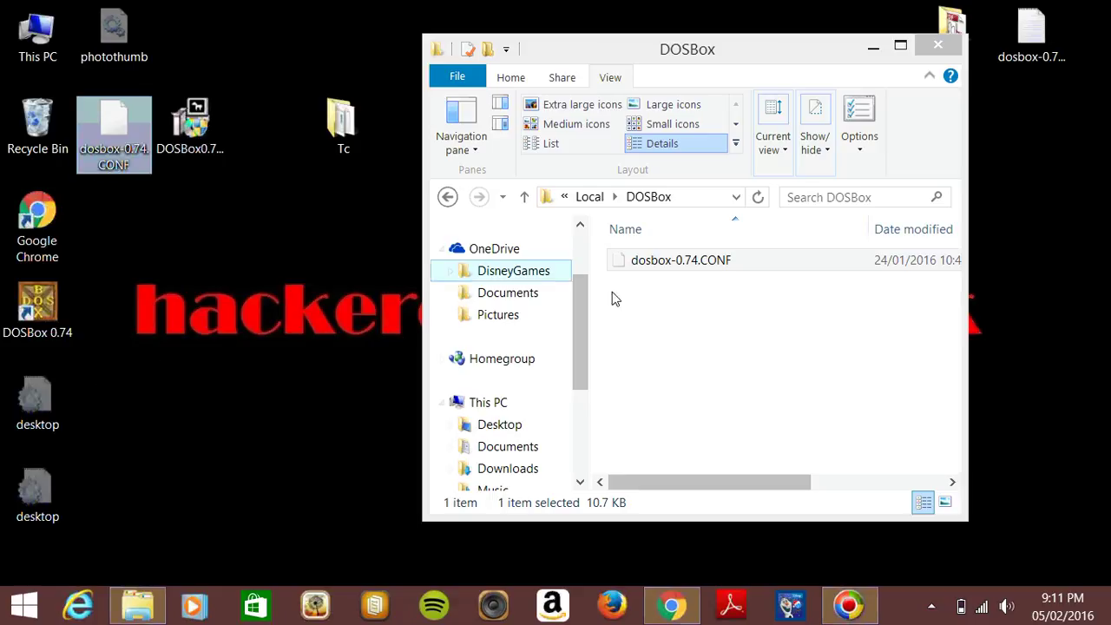
- Paste it into the DOSBox settings folder, replacing the existing file, then reopen This PC
left_click(688, 315)
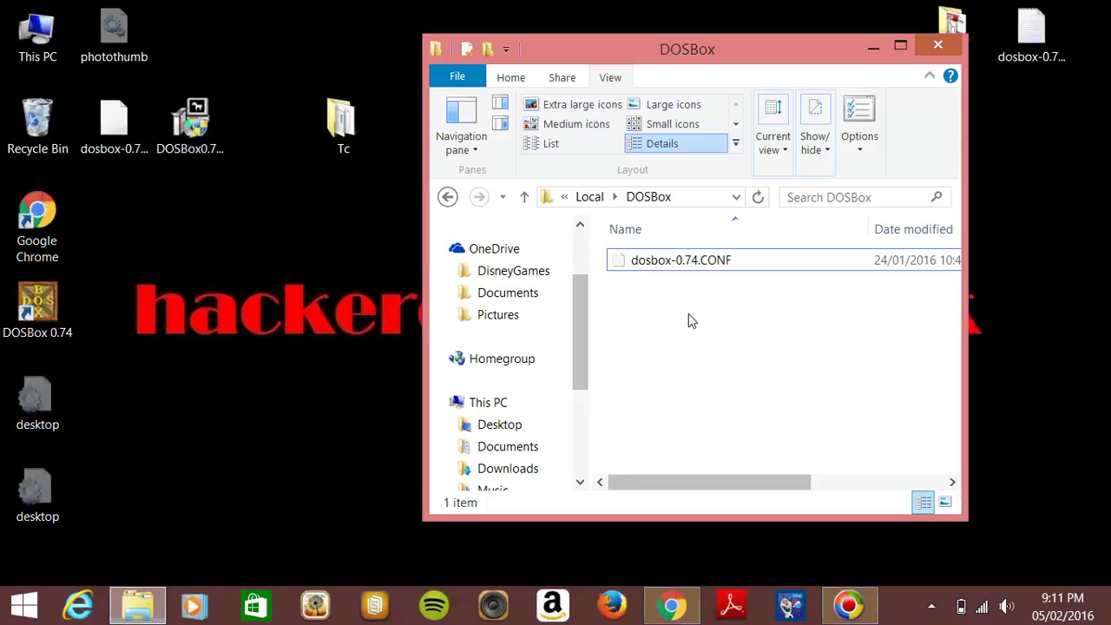
right_click(688, 318)
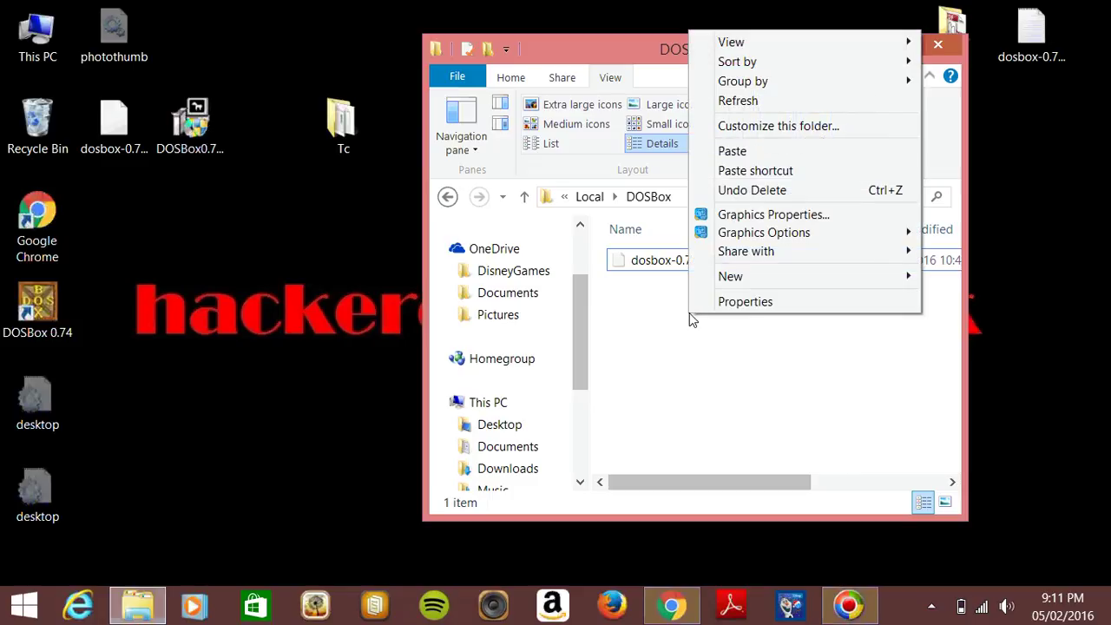
left_click(729, 153)
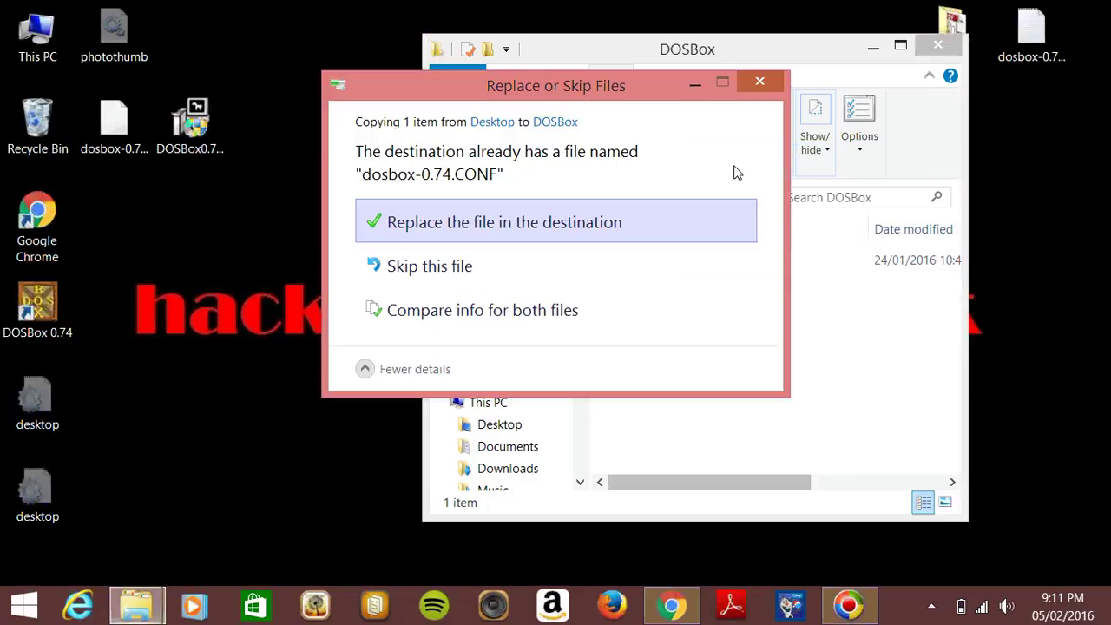
left_click(618, 224)
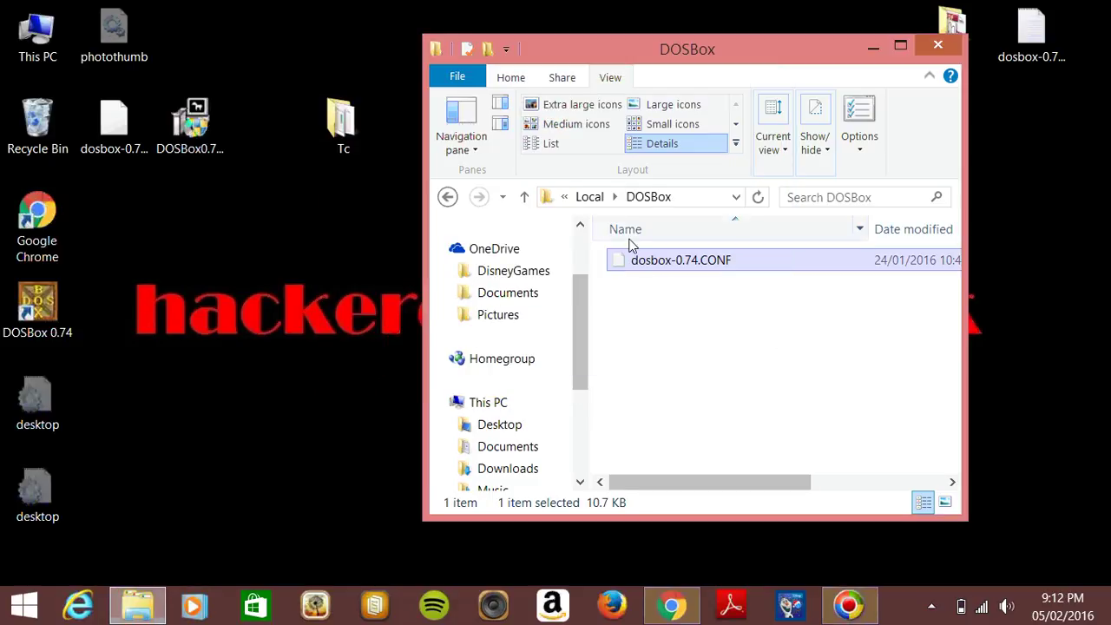
left_click(669, 313)
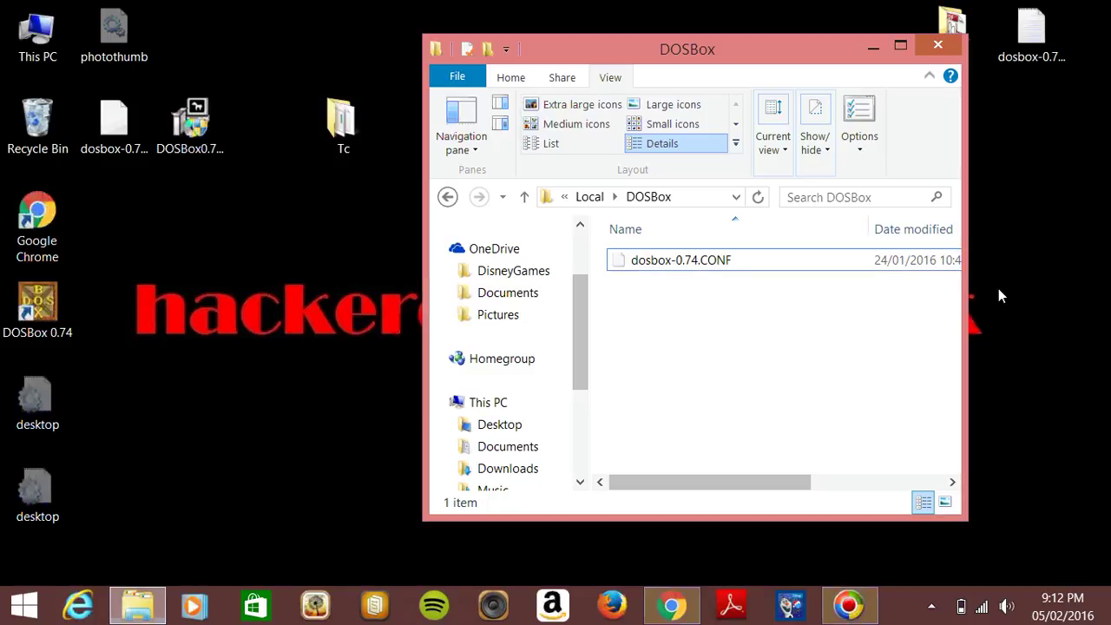
left_click(937, 49)
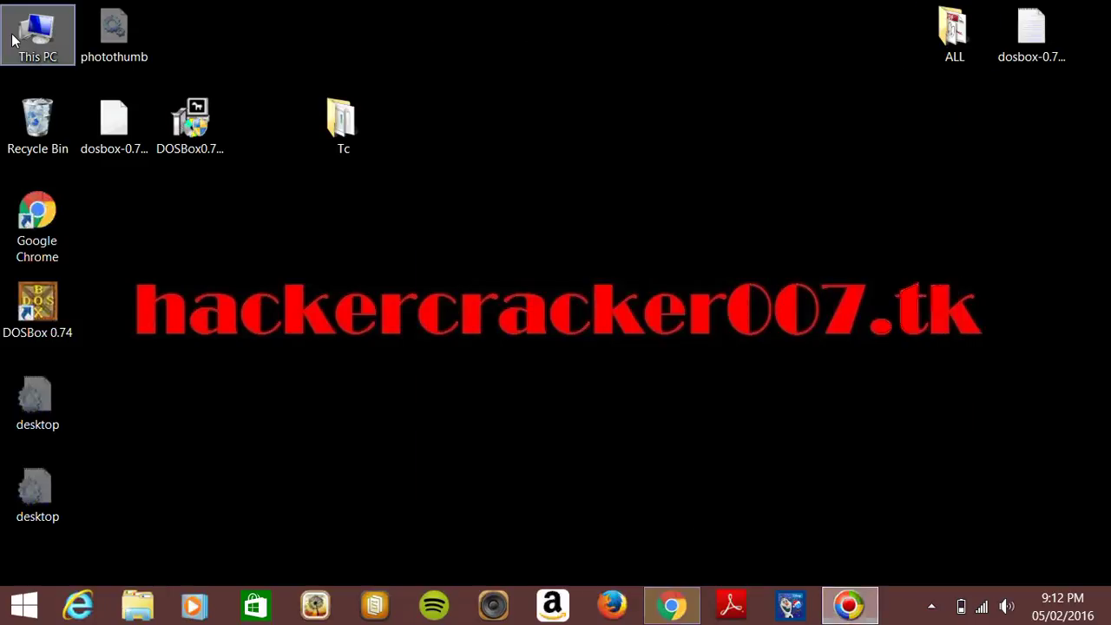
double_click(13, 39)
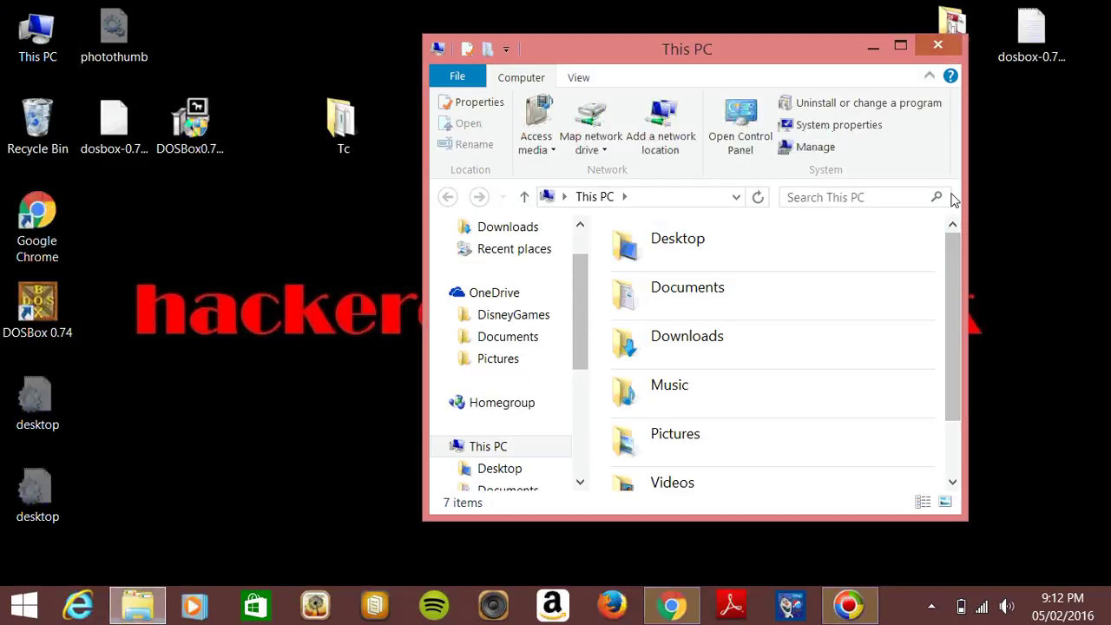
- On Acer (C:), create a new folder named 'dosbox' and go inside it
left_click(901, 53)
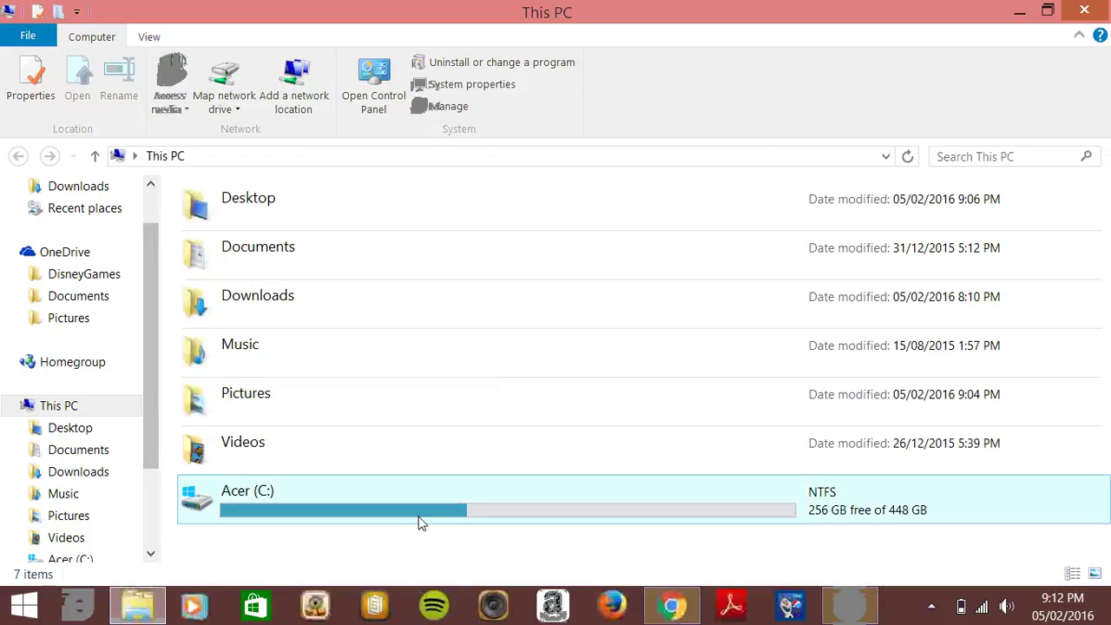
left_click(418, 521)
double_click(419, 521)
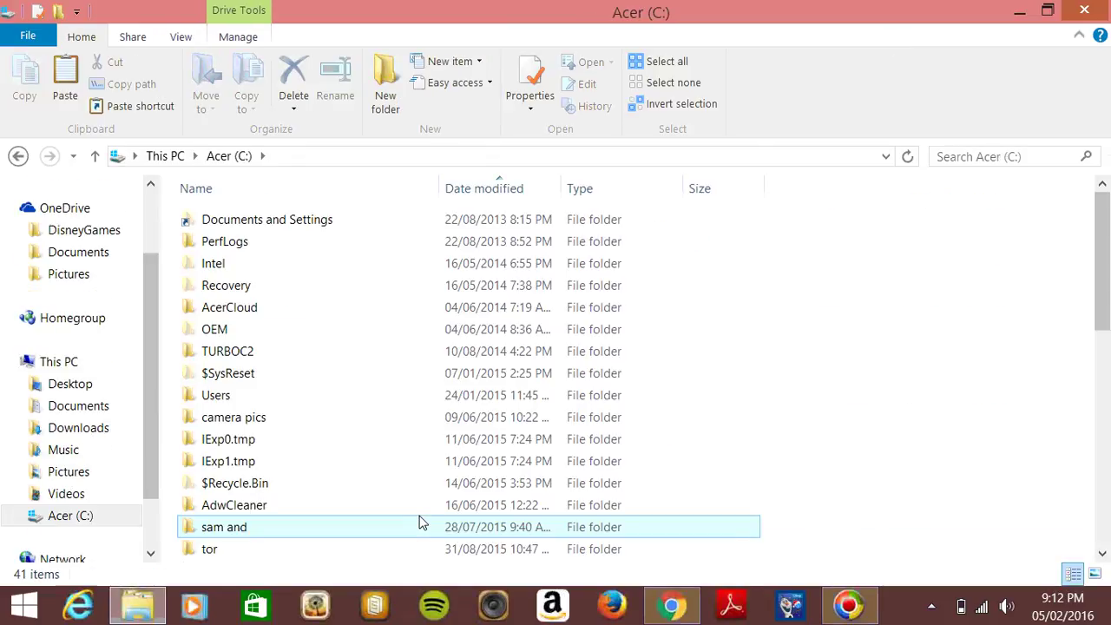
left_click(386, 82)
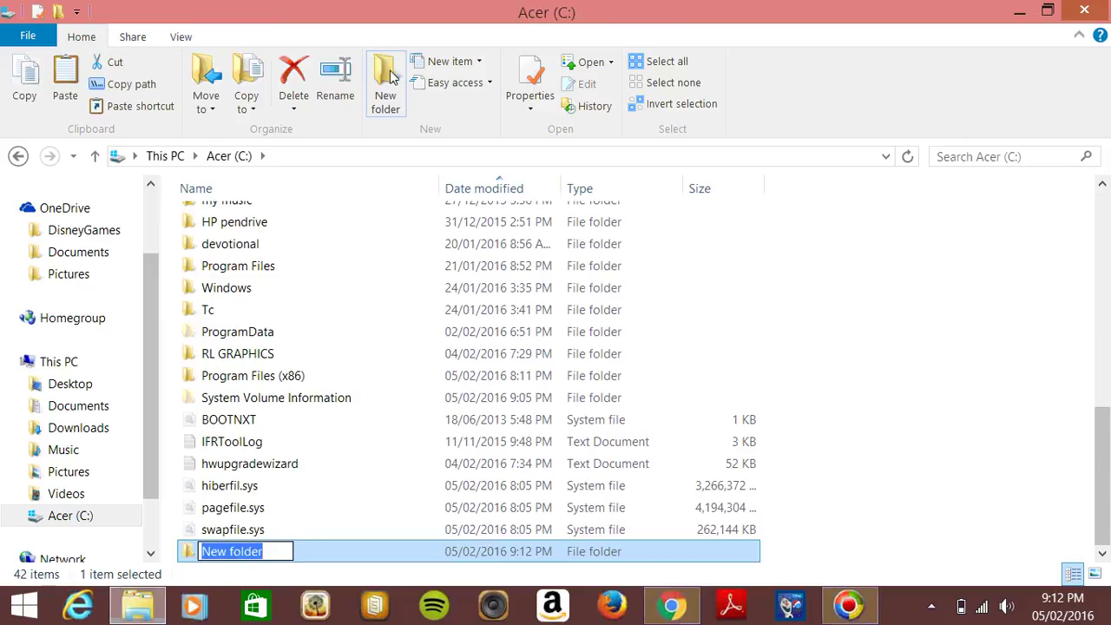
type("do")
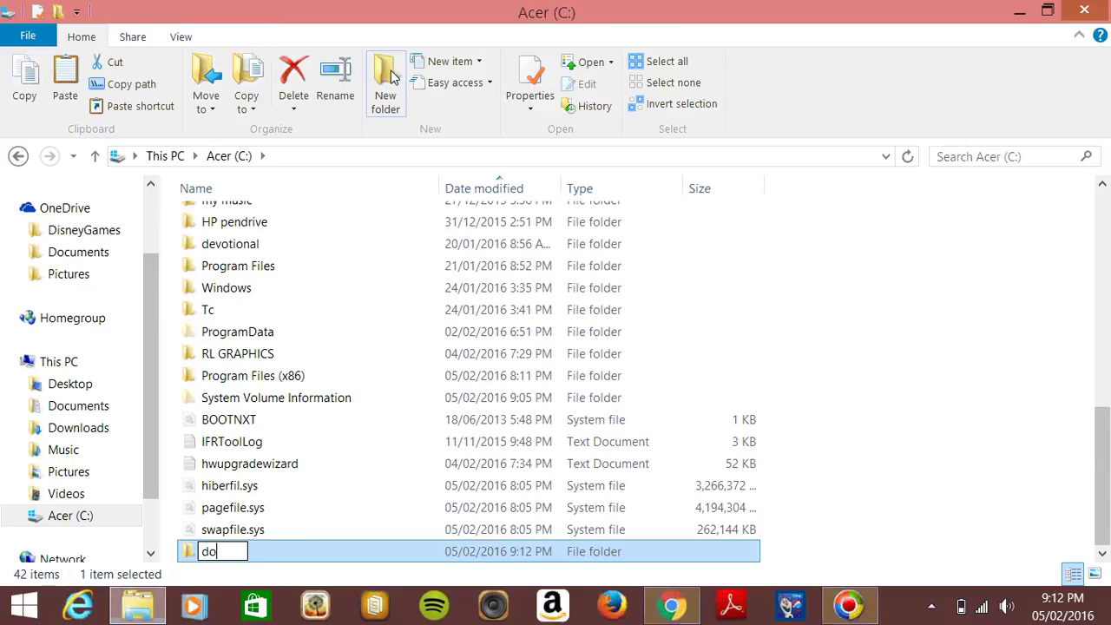
type("sbox")
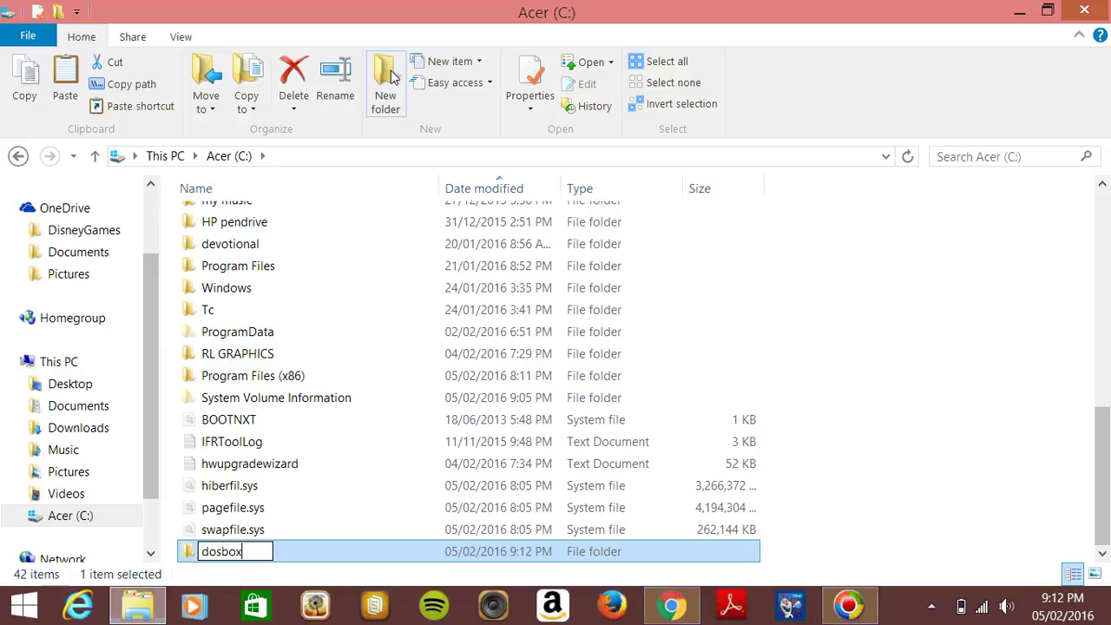
key("Return")
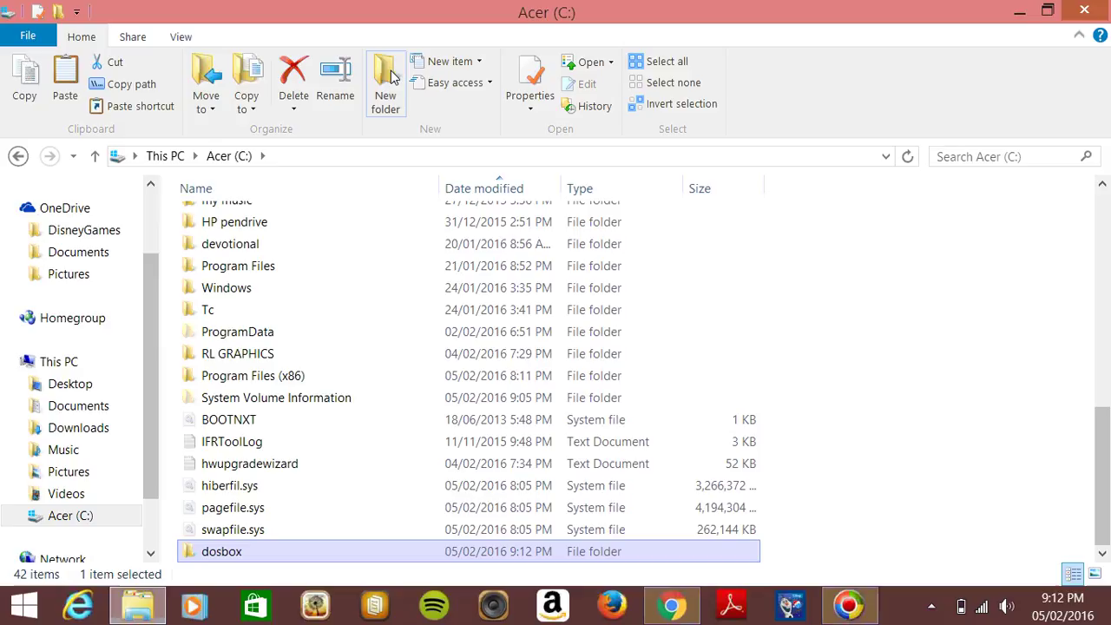
key("Return")
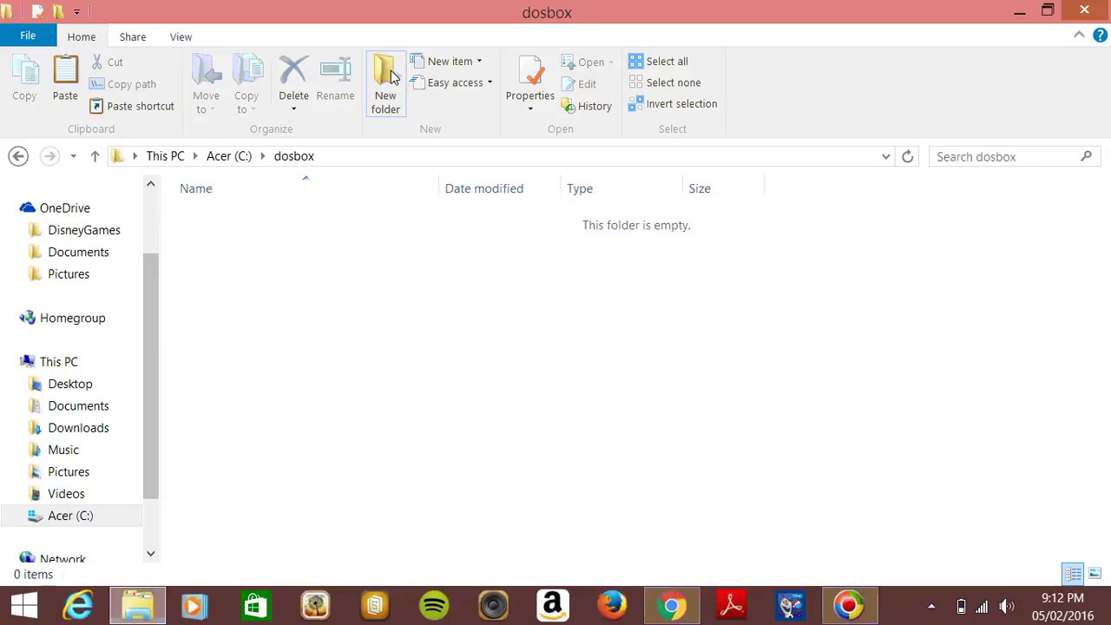
- Copy the Tc folder from the desktop
left_click_drag(569, 11, 684, 25)
left_click(334, 121)
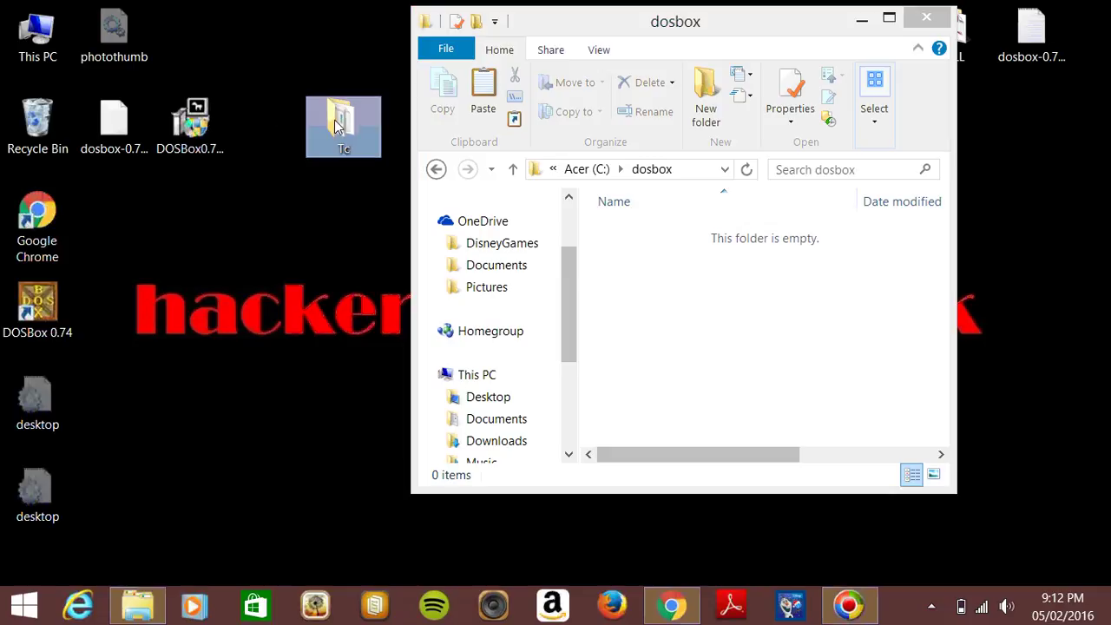
right_click(334, 119)
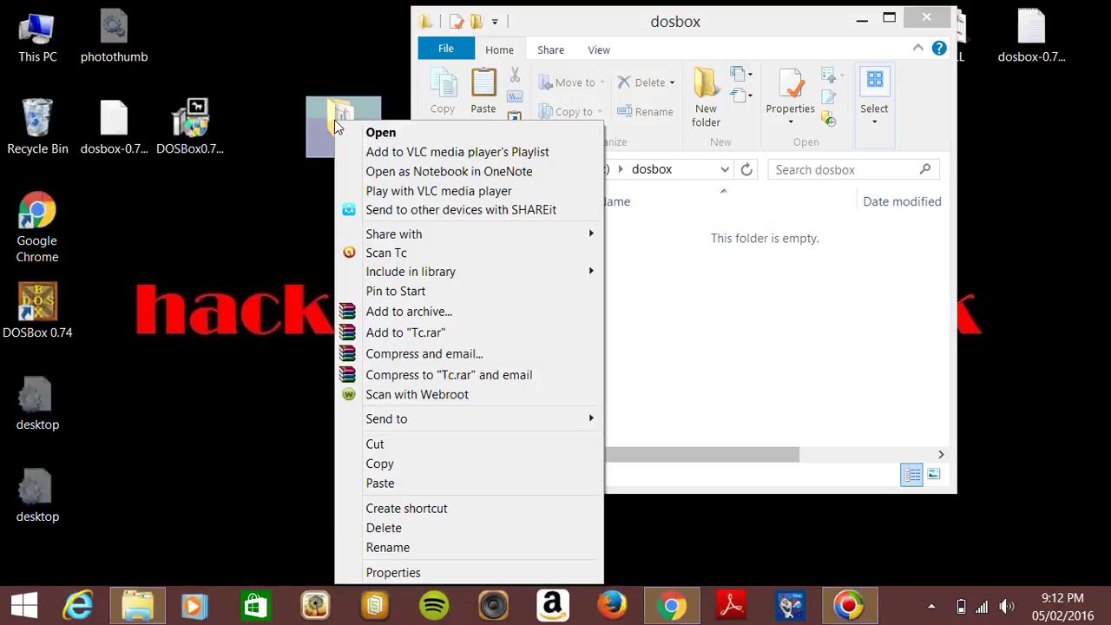
left_click(377, 463)
- Paste Tc into the dosbox folder, then close the window
left_click(725, 264)
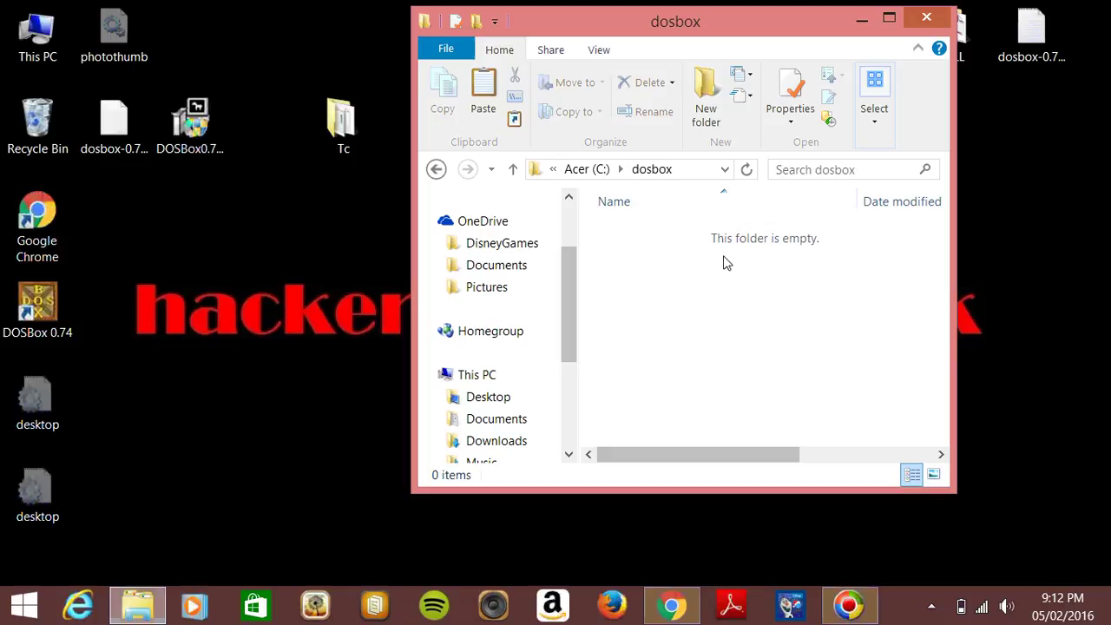
right_click(724, 256)
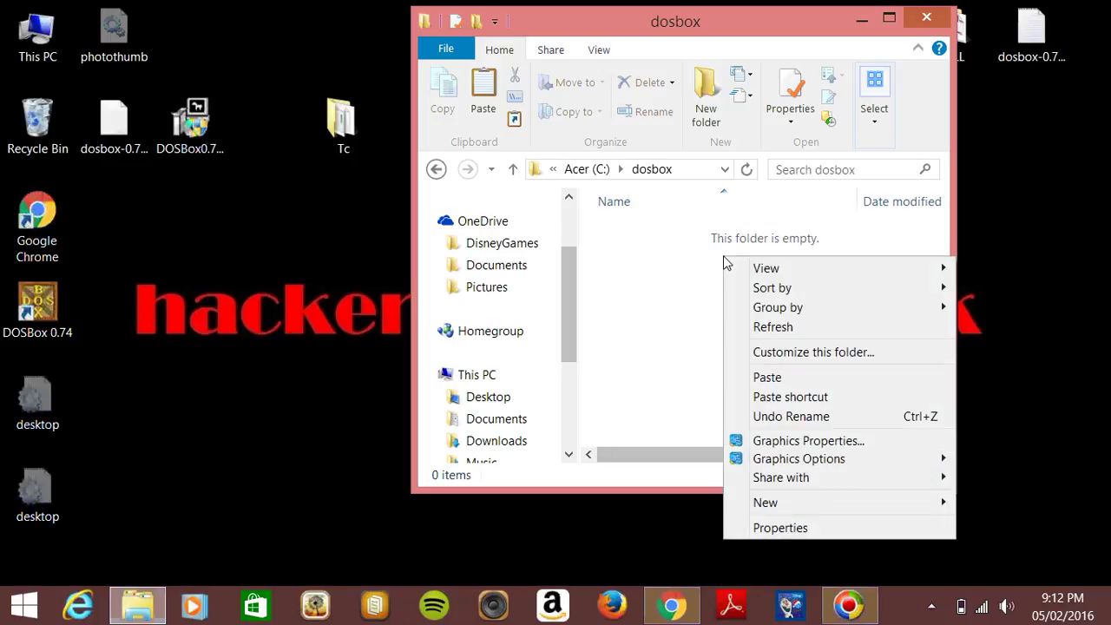
left_click(793, 372)
left_click(889, 17)
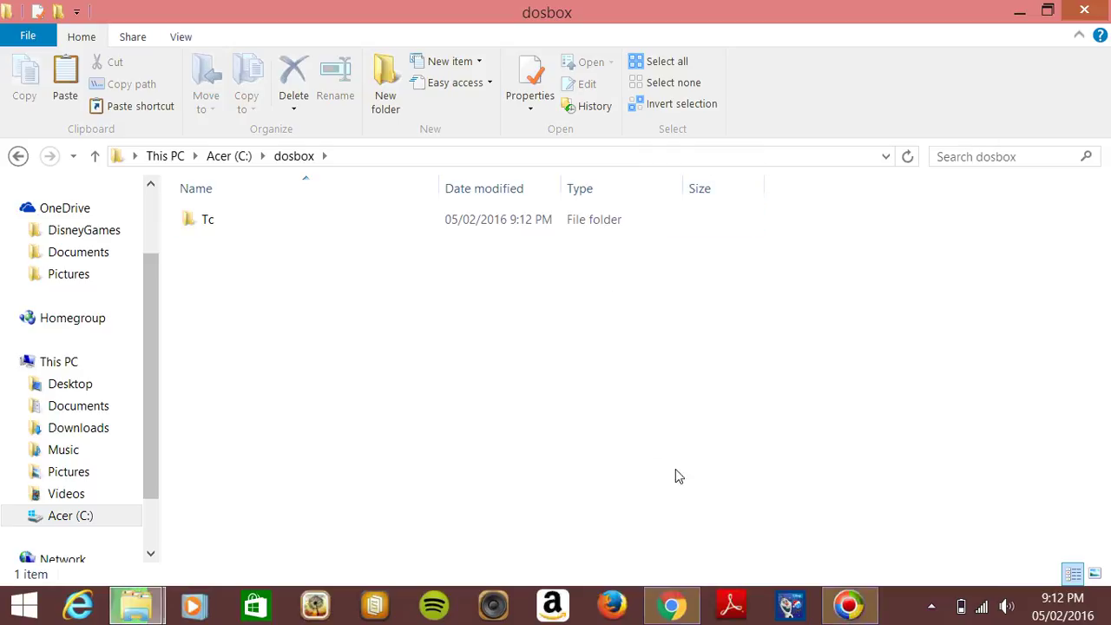
left_click(343, 218)
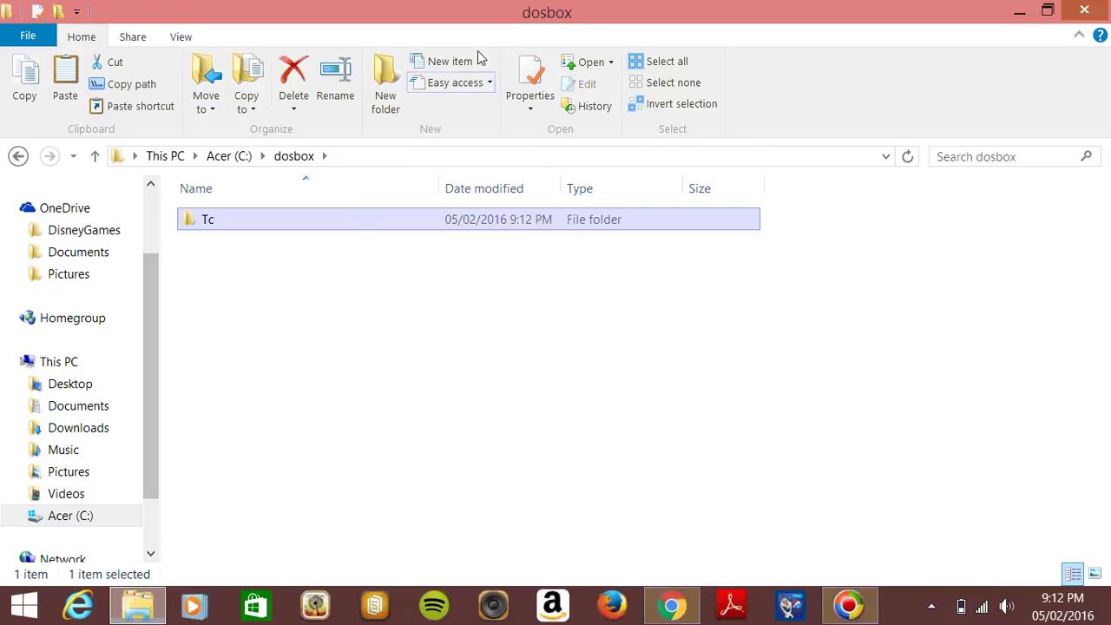
left_click(1084, 12)
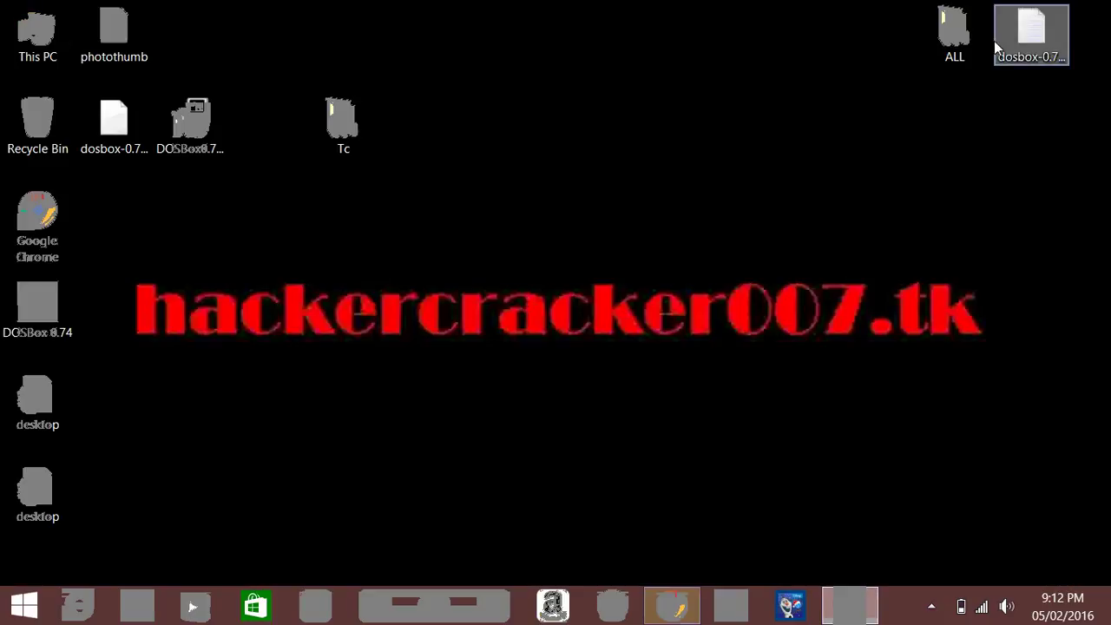
- Launch DOSBox 0.74 into Turbo C, toggle fullscreen on and off, and delete the stray 'f' before main()
double_click(39, 329)
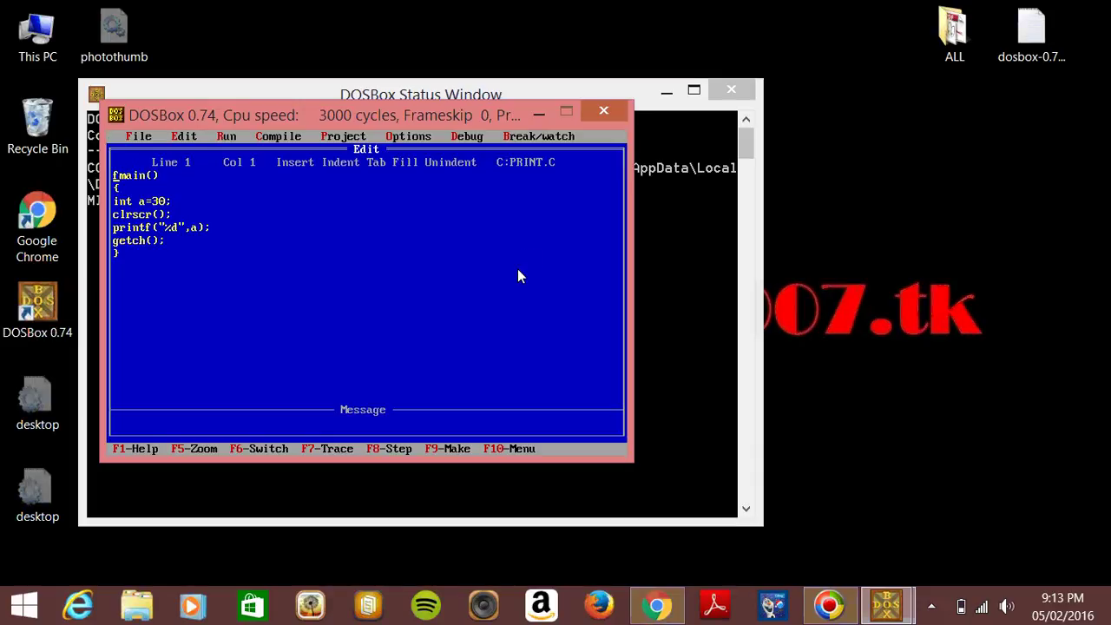
key("alt+Return")
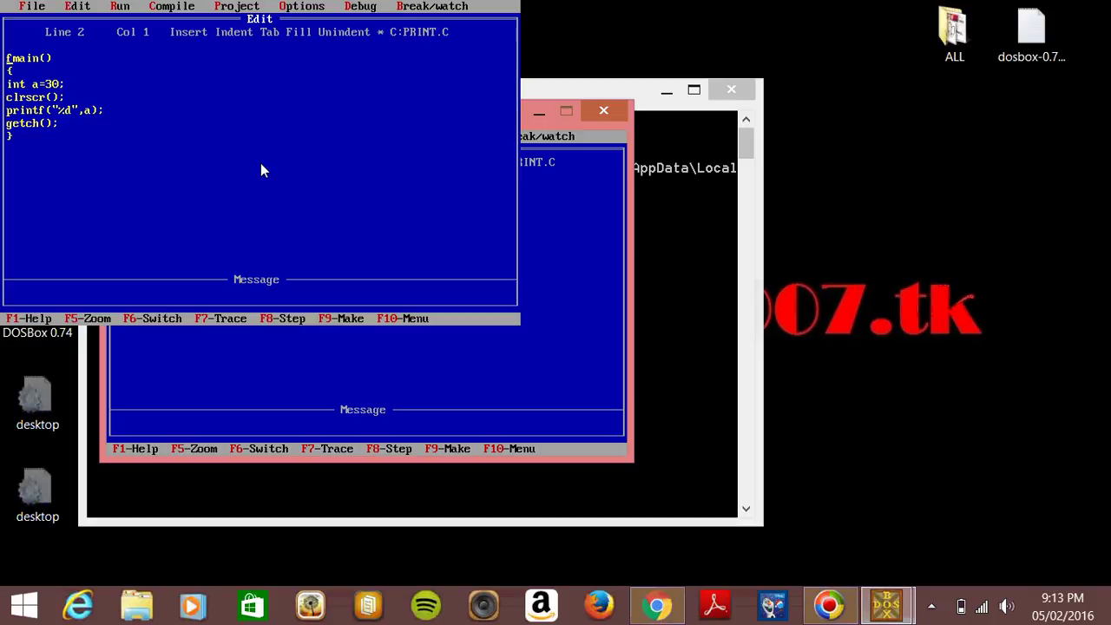
key("alt+Return")
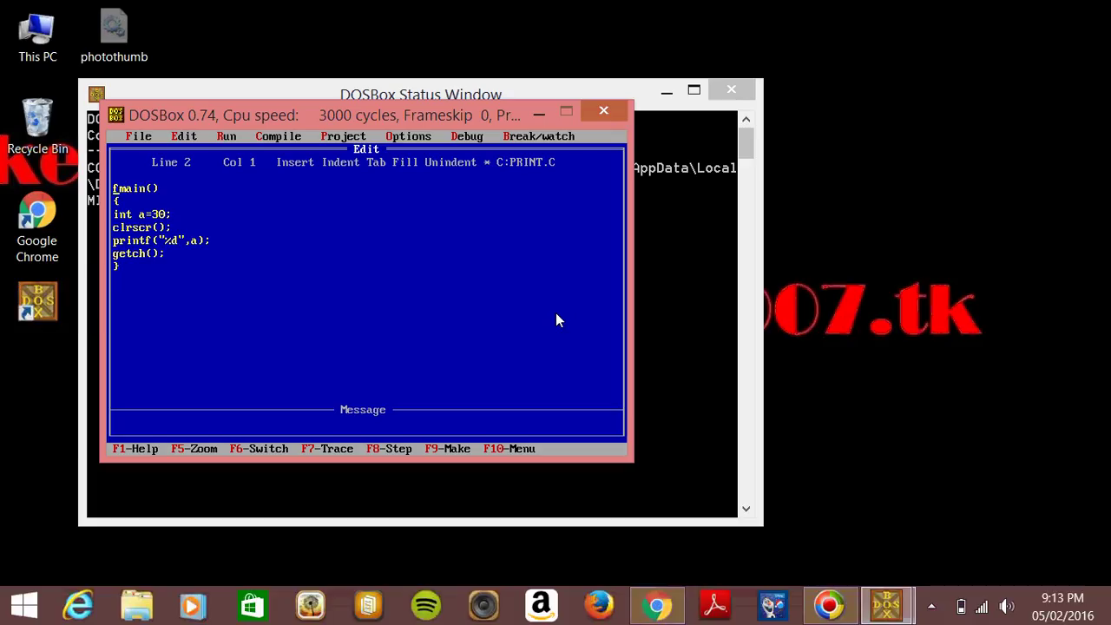
key("Delete")
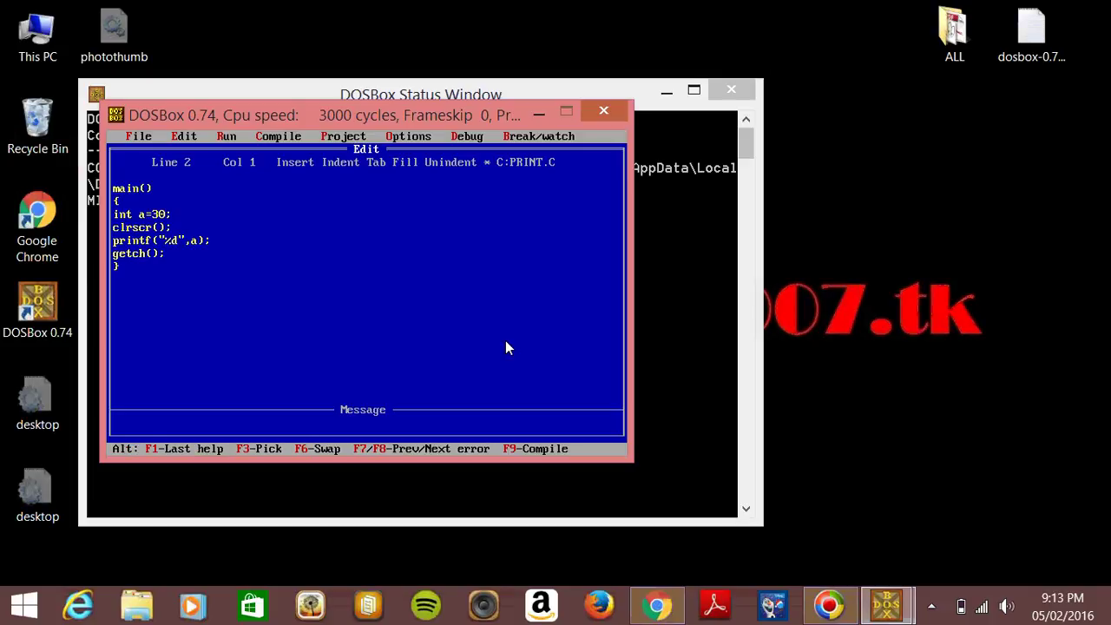
- Use File > New in Turbo C, answering N to discard the unsaved PRINT.C
key("alt+f")
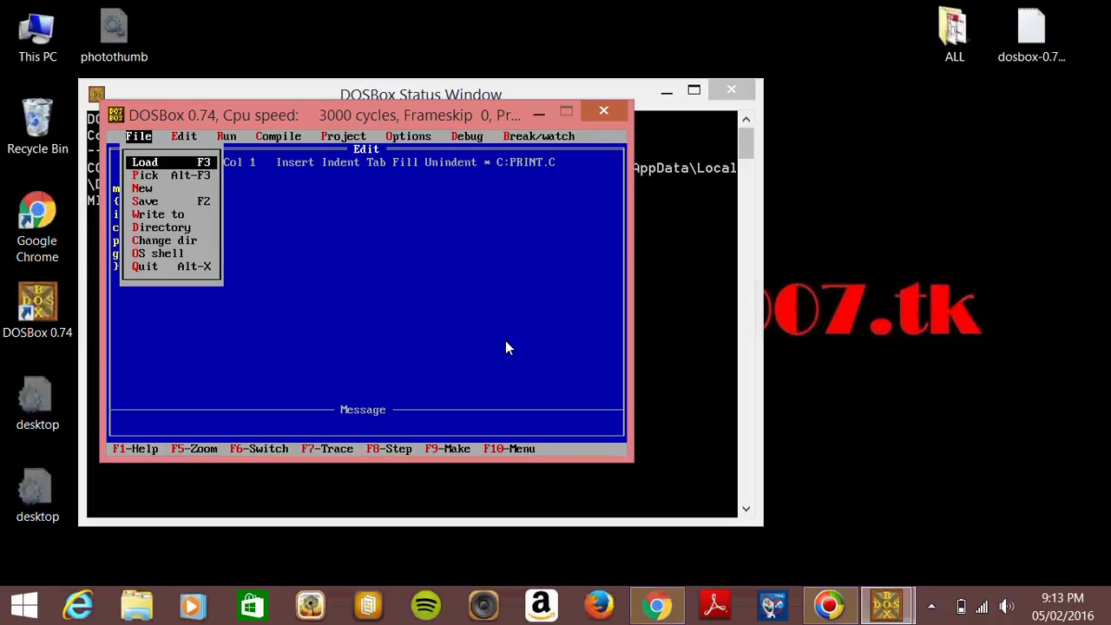
key("Down")
key("Down")
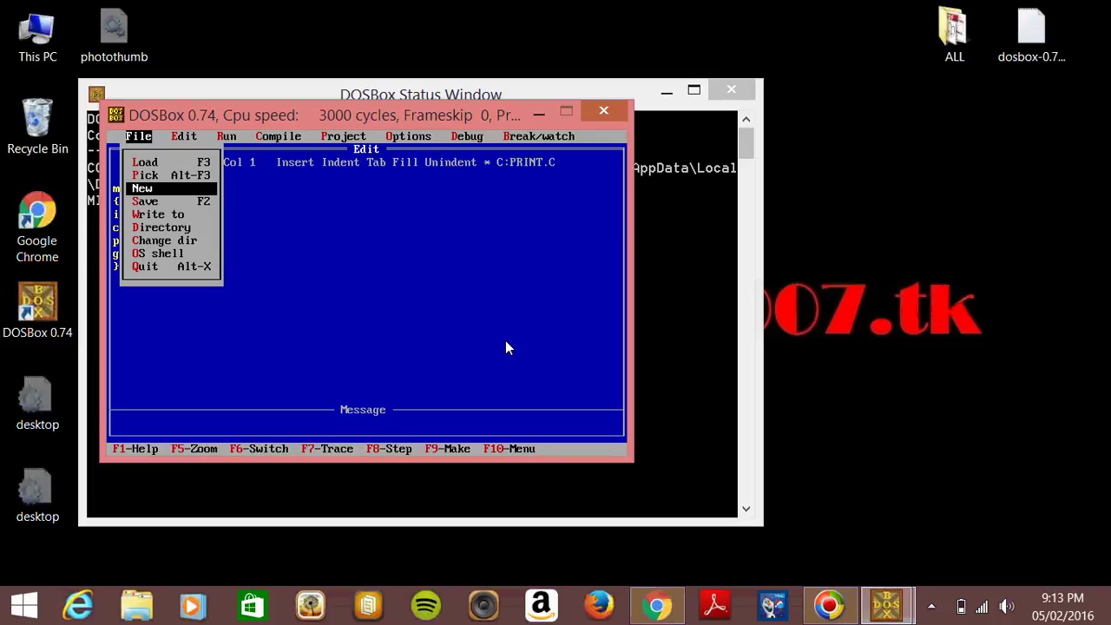
key("Return")
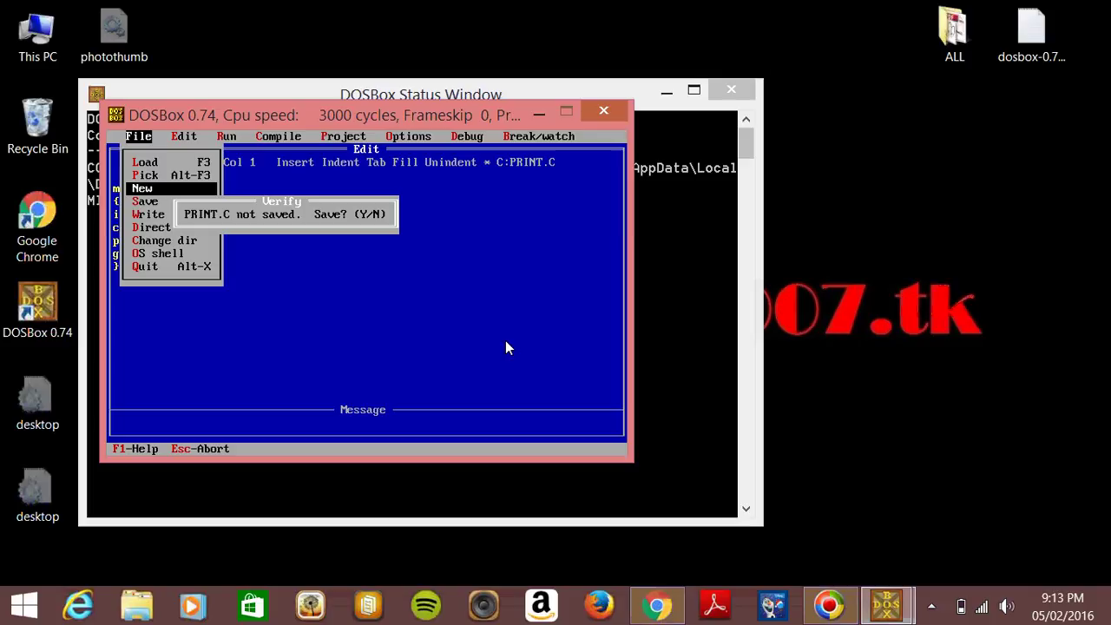
key("n")
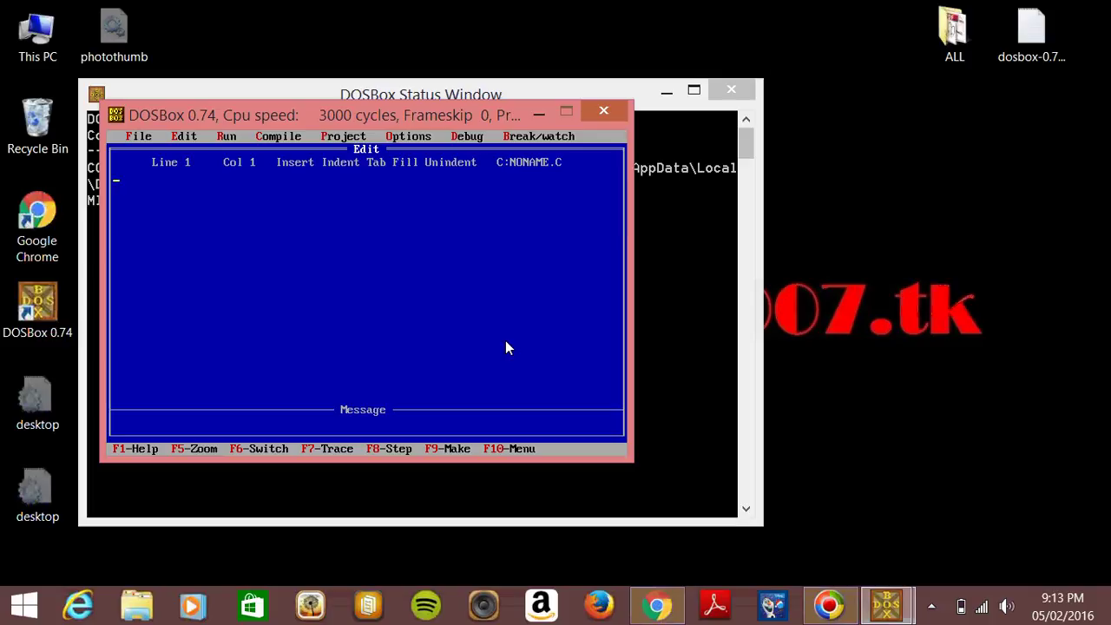
- Run the empty NONAME.C from the Run menu and dismiss the linking error summary
key("alt+r")
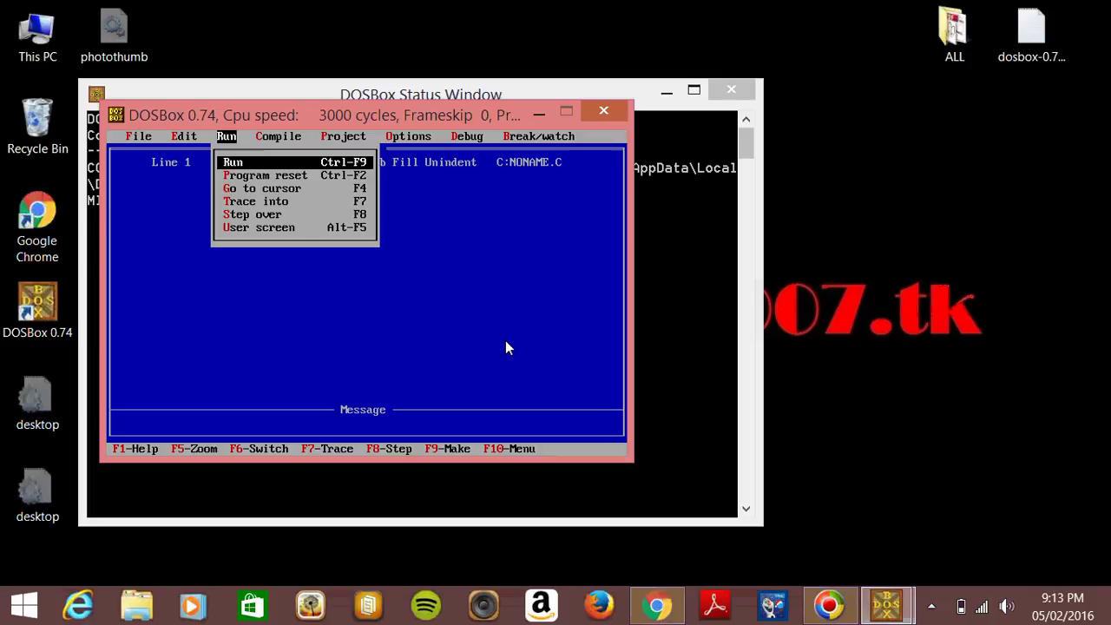
key("Down")
key("Up")
key("Return")
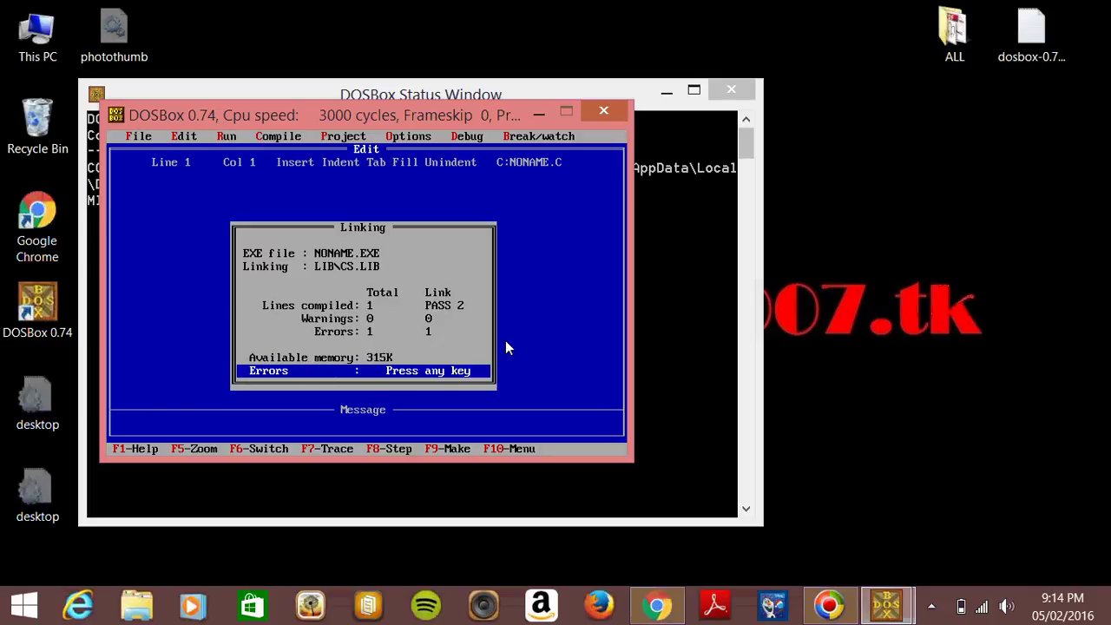
key("Return")
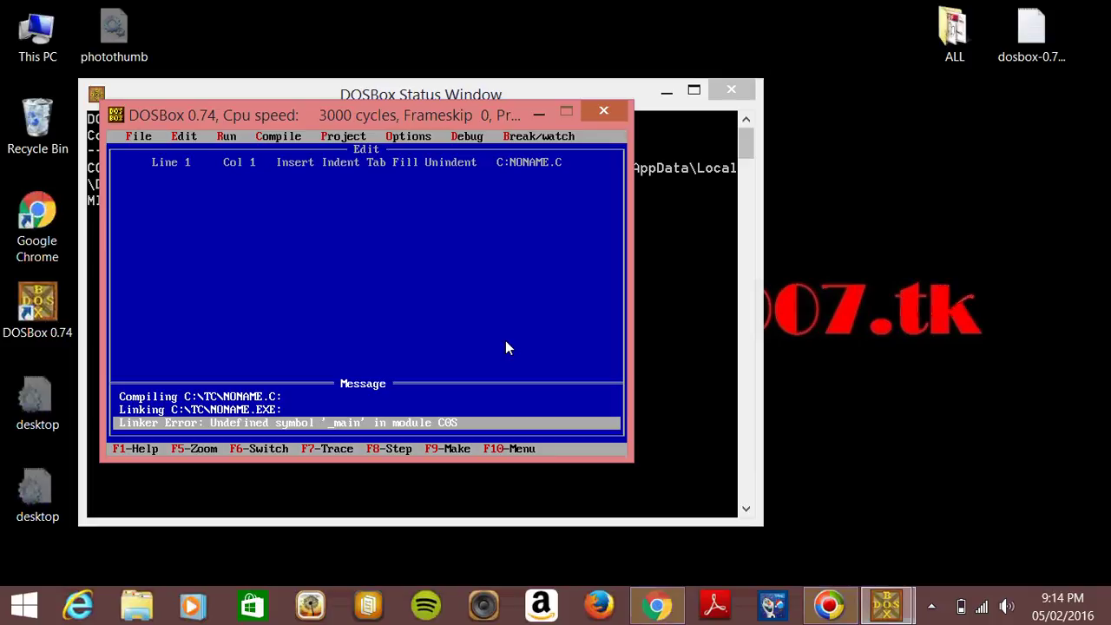
- Start main() with an opening brace, declare int a=10,b=20; and add clrscr();
key("F6")
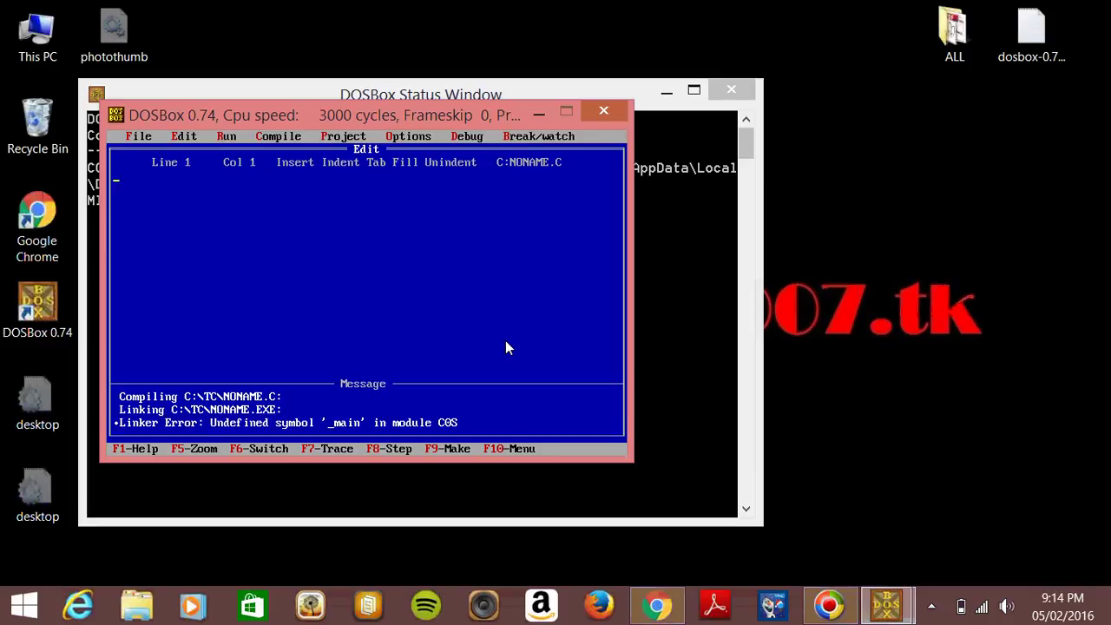
type("mai")
type("n()")
key("Return")
type("{")
key("Return")
type("int a")
type("=10,b")
type("=20;")
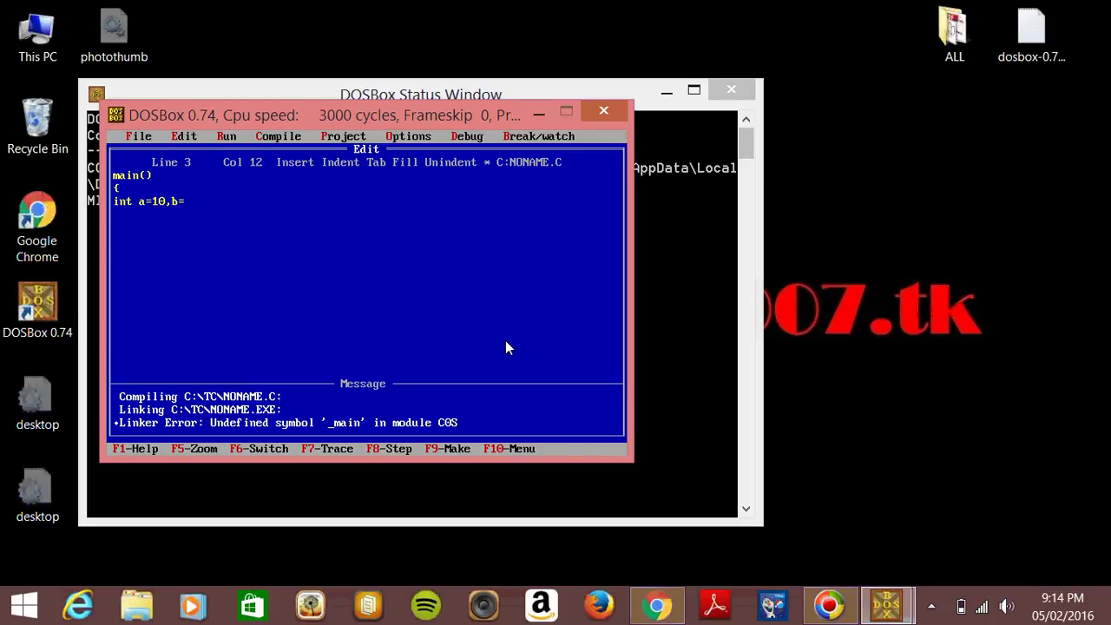
key("Return")
type("clrscr")
type("();")
key("Return")
- Add printf("sum of a and b is %d",a+b);, then getch(); and the closing brace
type("print")
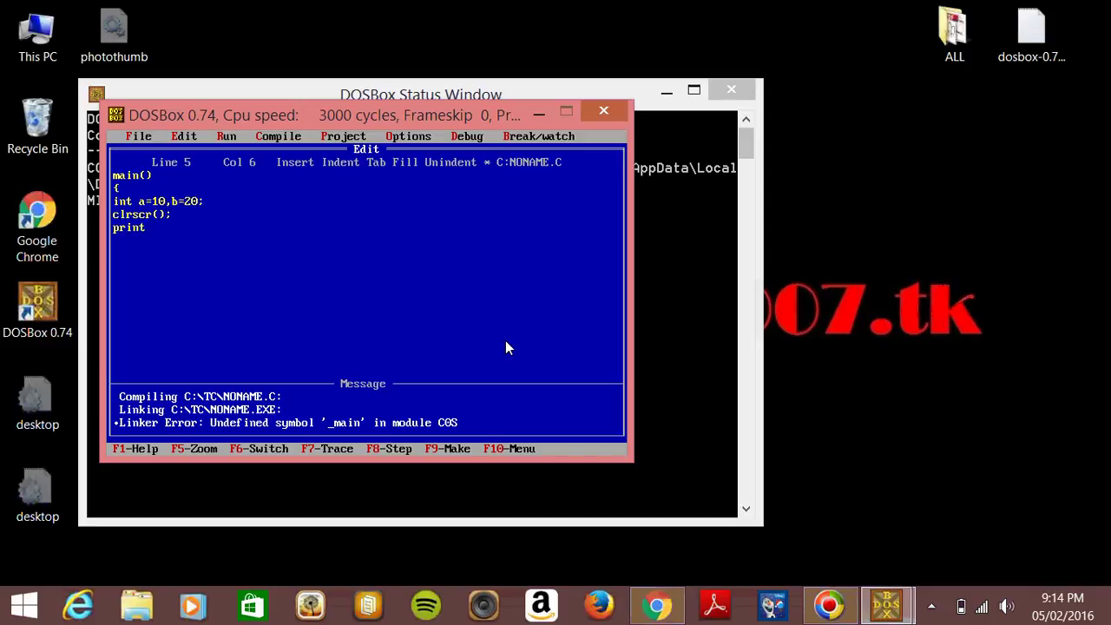
type("f(\"\"")
key("BackSpace")
type("a")
key("BackSpace")
type("sum o")
type("f a")
type(" and b i")
type("s ")
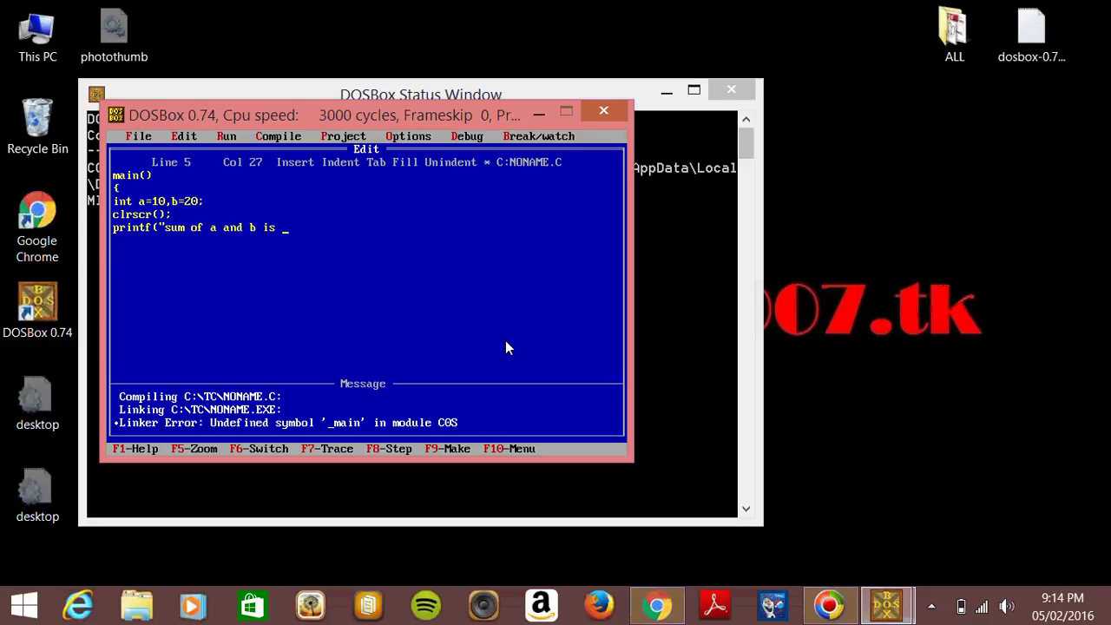
type("%d")
type("\"")
type(",a+b")
type(");")
key("Return")
type("getch();")
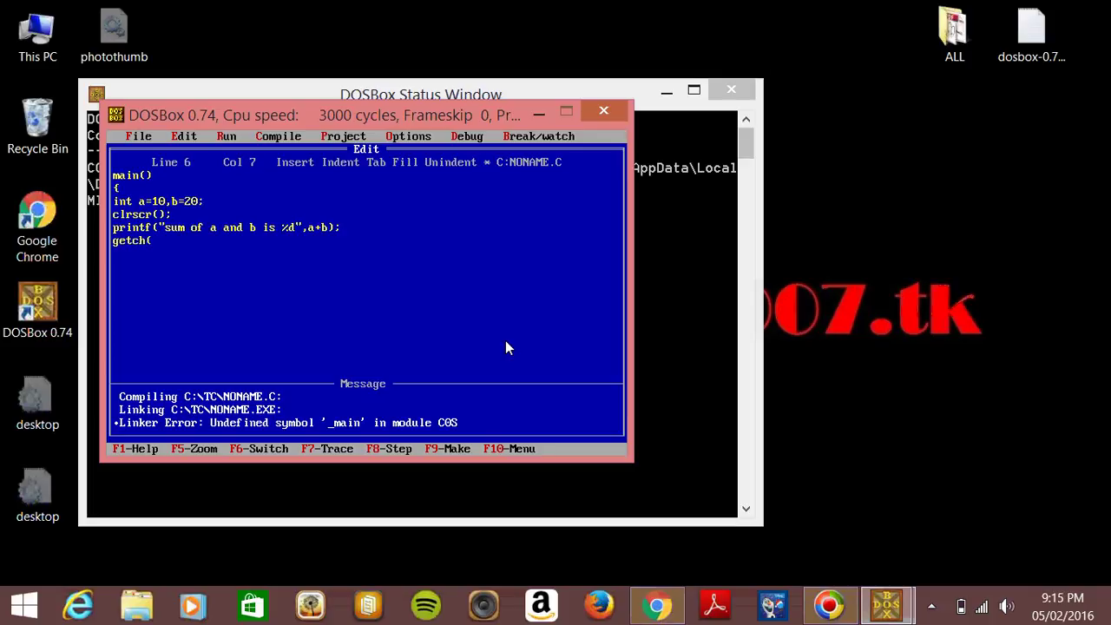
key("Return")
type("}")
key("alt")
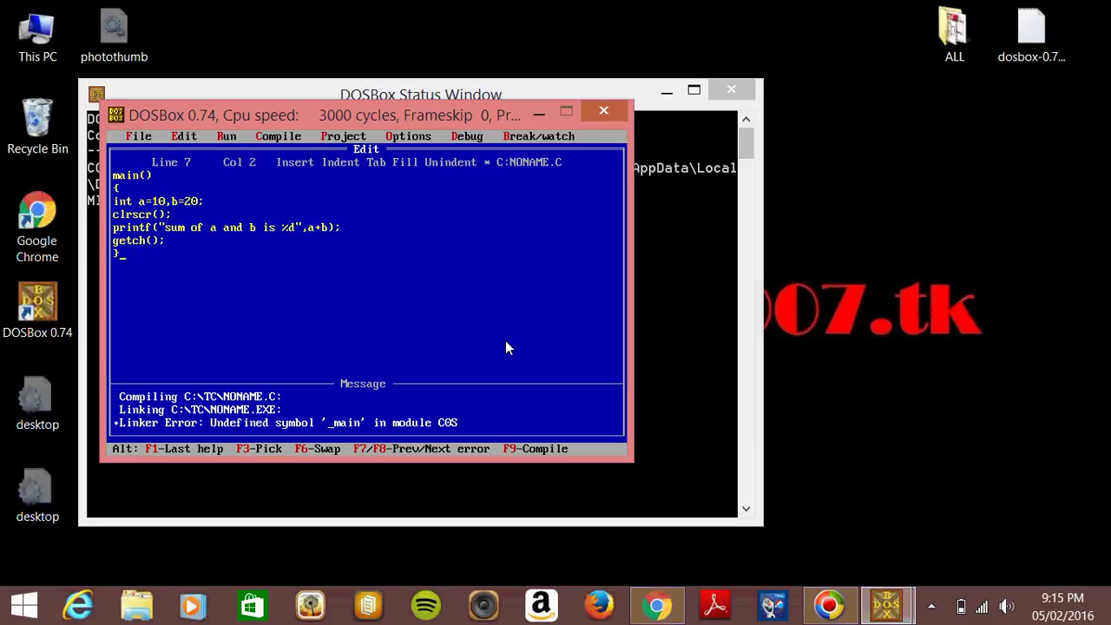
- Save the untitled program under the file name add.c instead of NONAME.C
key("alt+f")
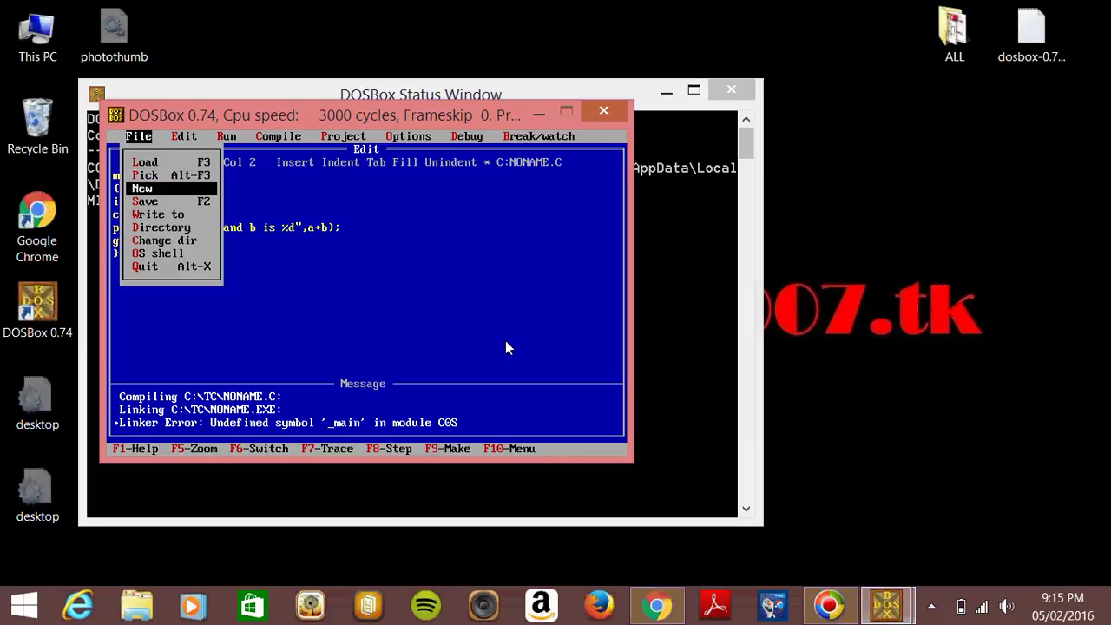
key("Down")
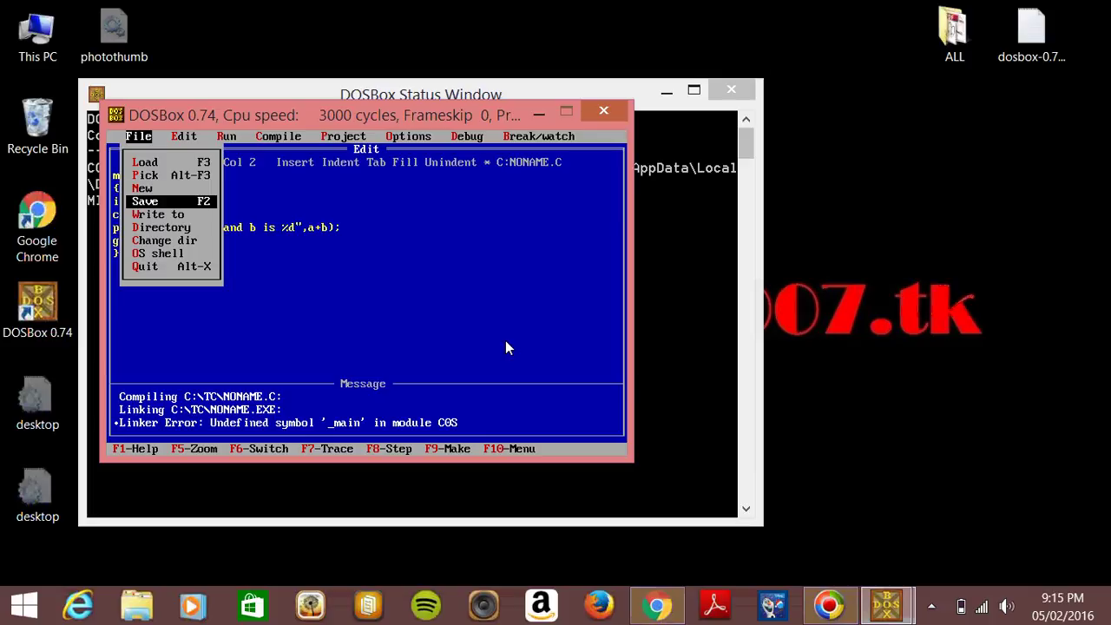
key("Return")
key("BackSpace")
key("BackSpace")
key("BackSpace")
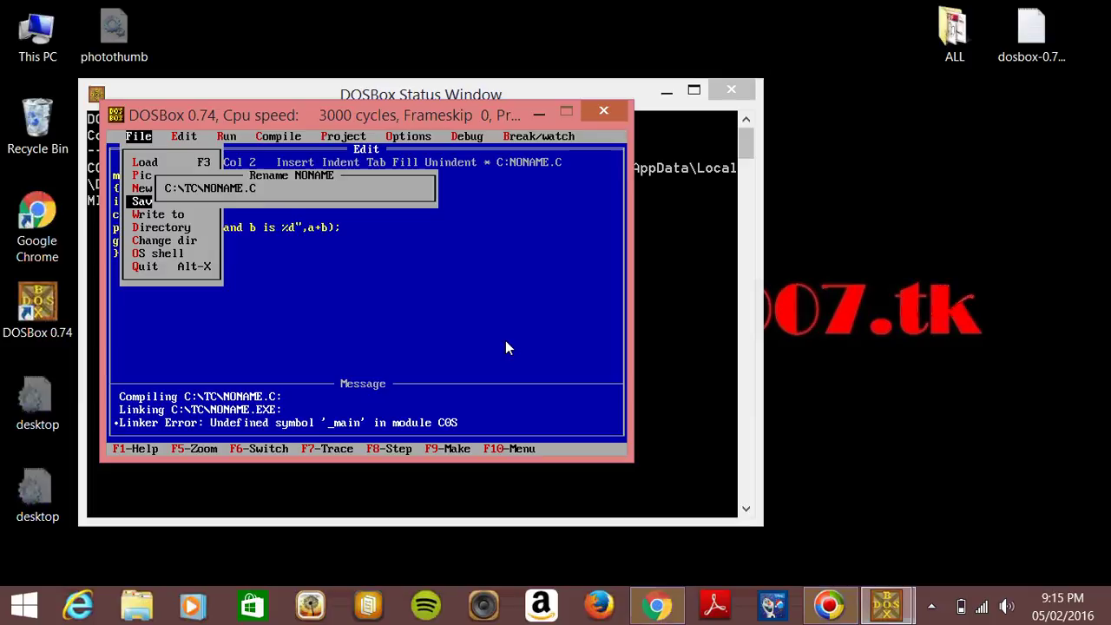
key("BackSpace")
type("a")
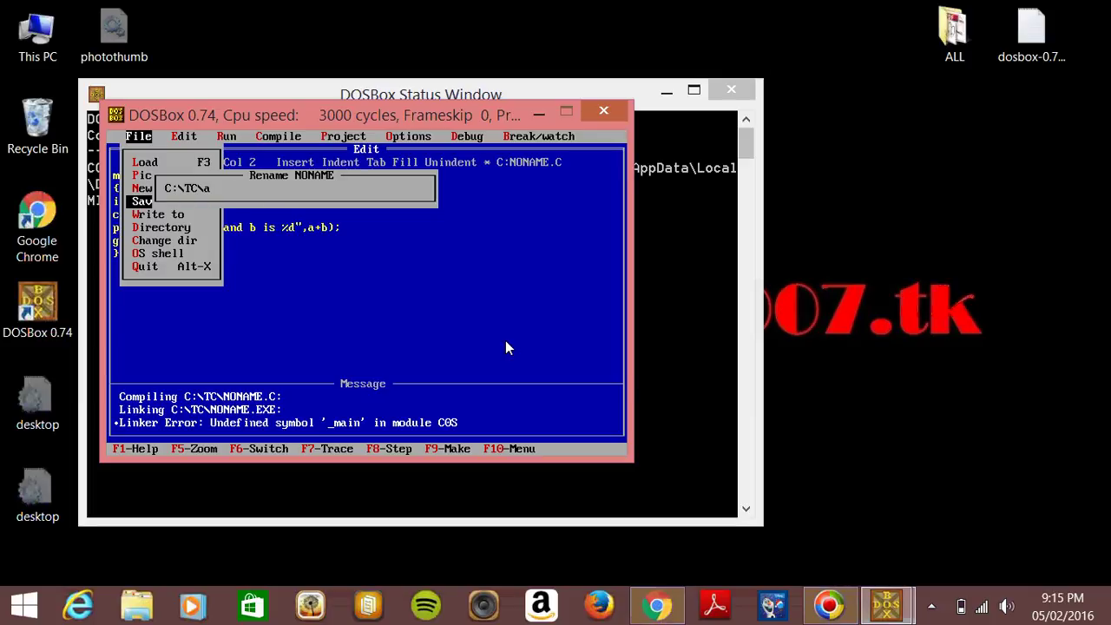
type("ddc")
key("Return")
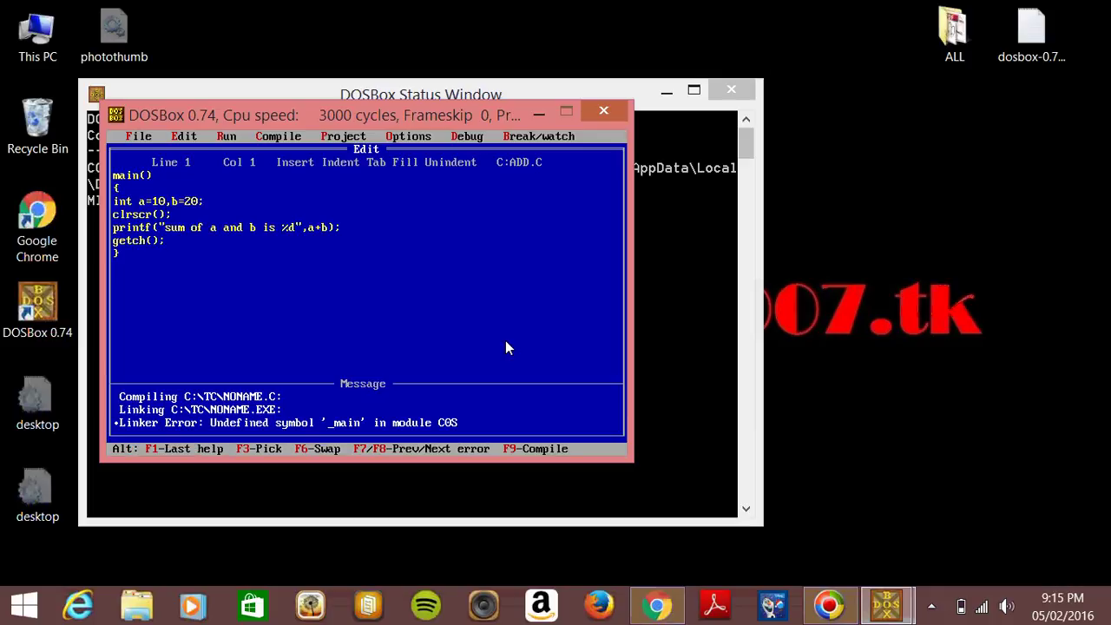
- Run ADD.C to show 'sum of a and b is 30', then quit DOSBox with Alt+F4
key("alt+r")
key("Return")
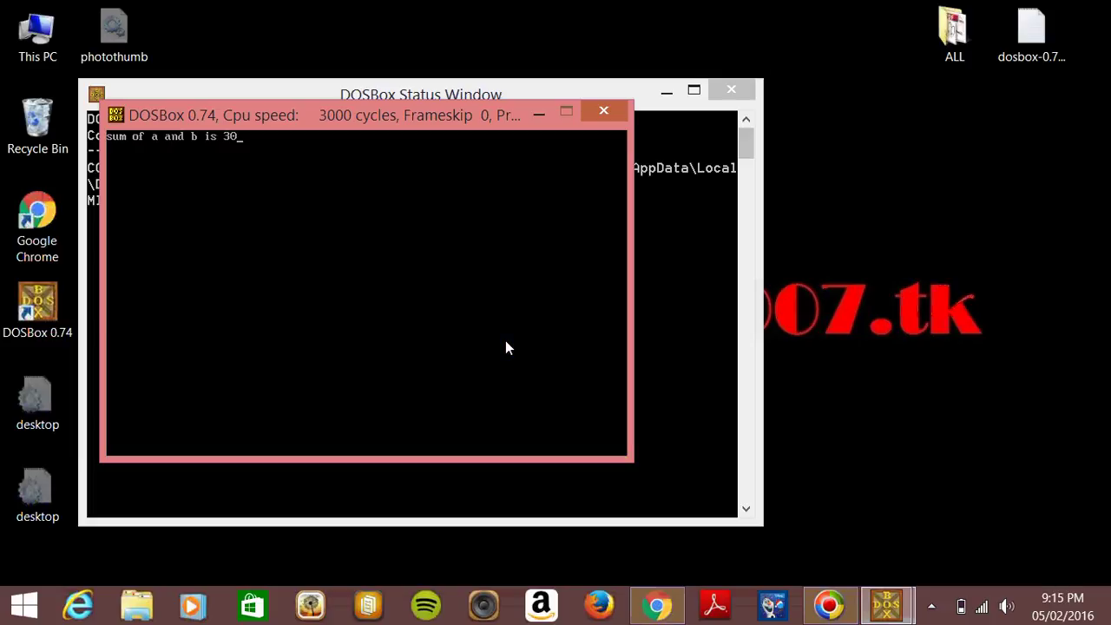
key("Return")
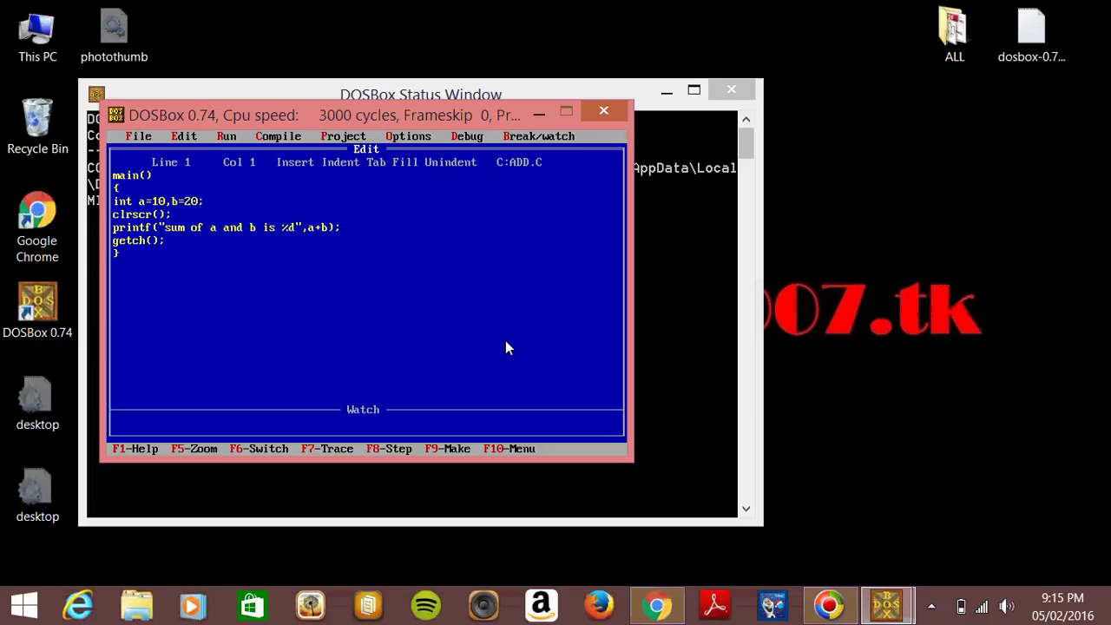
key("alt+F4")
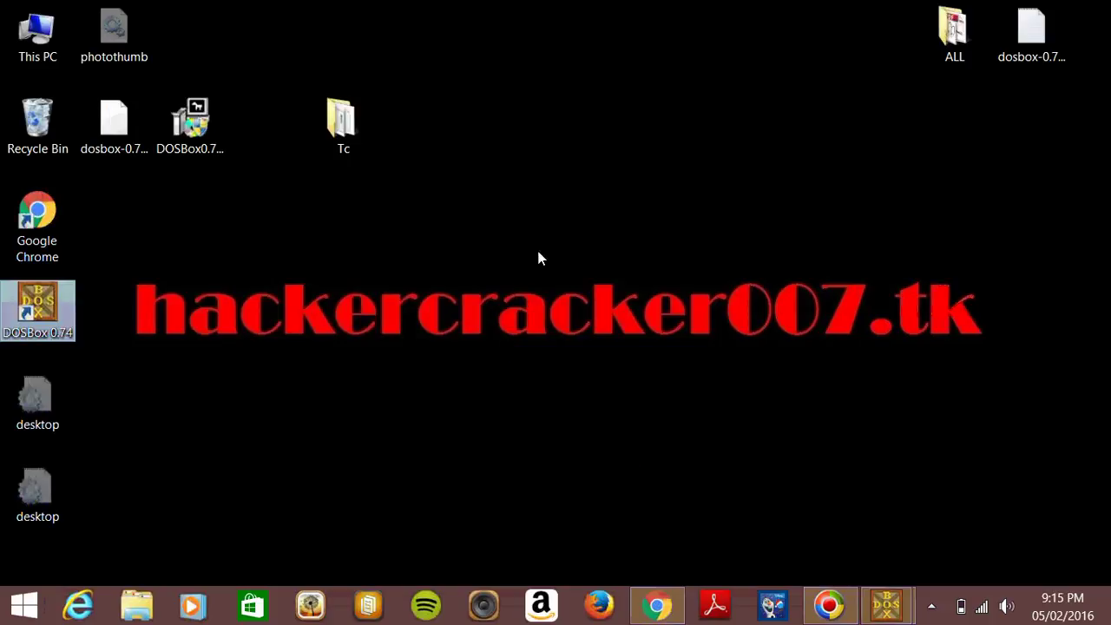